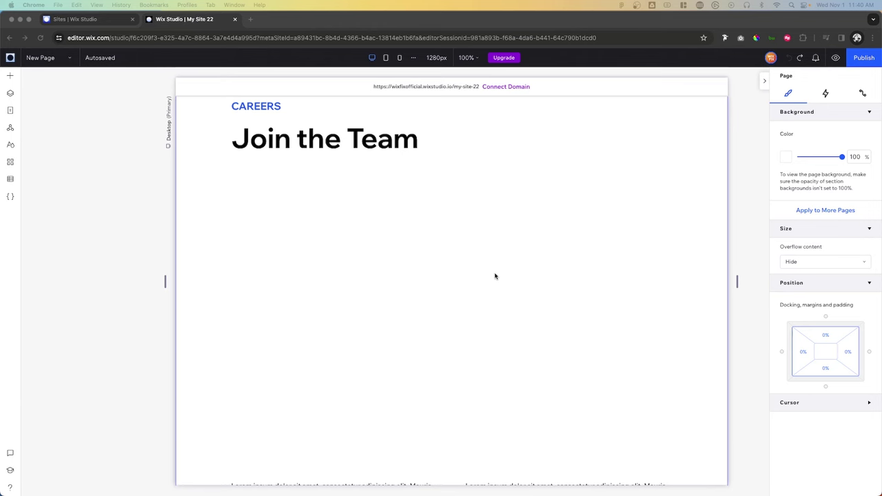
Step: Scroll through the Careers page to review the Join the Team section
scroll(508, 274, "down", 10)
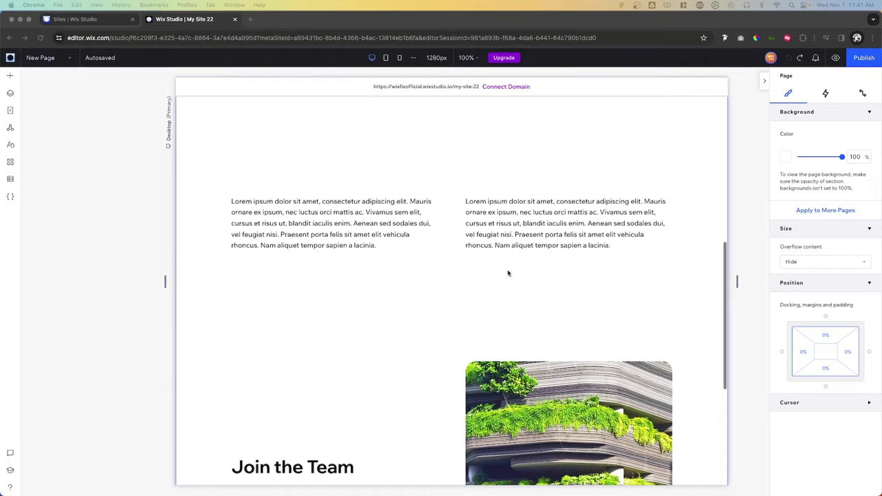
scroll(508, 274, "up", 8)
scroll(508, 274, "up", 3)
scroll(508, 274, "down", 4)
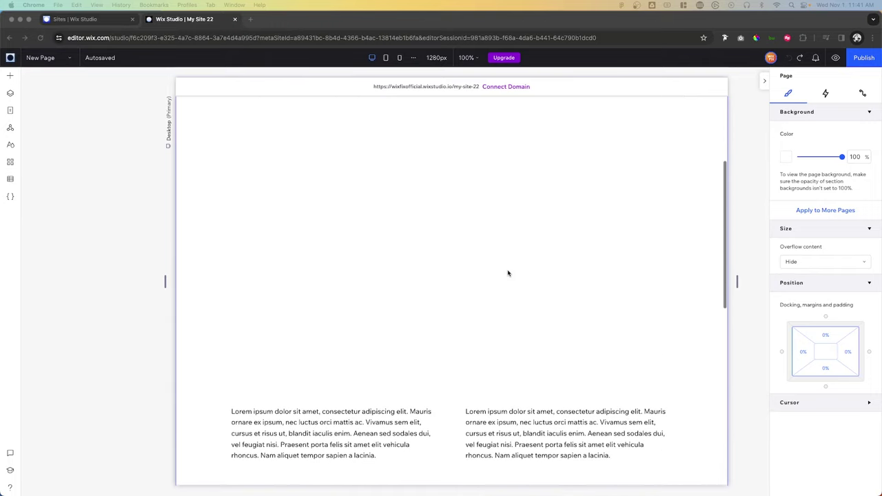
Step: Leave Chrome full screen and bring the blank Figma file up full screen
key("ctrl+super+f")
left_click(414, 167)
key("ctrl+super+f")
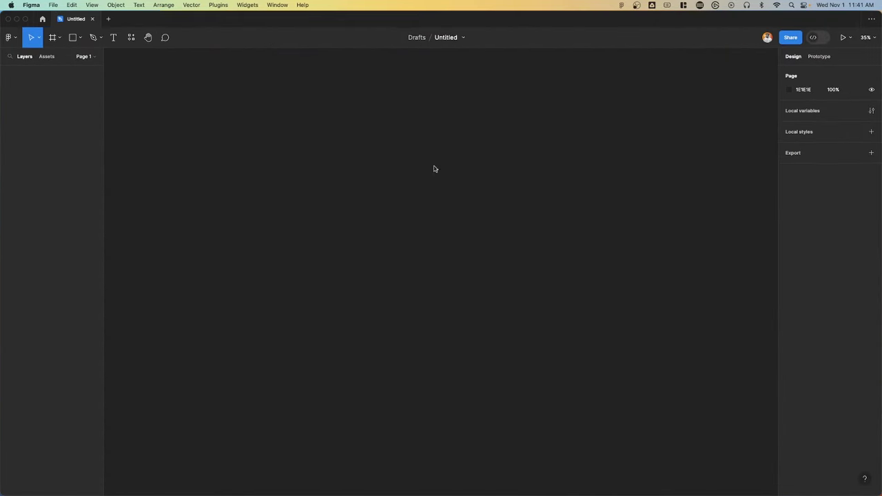
Step: Draw Frame 1 on the canvas and size it to 1280 × 720
left_click(51, 40)
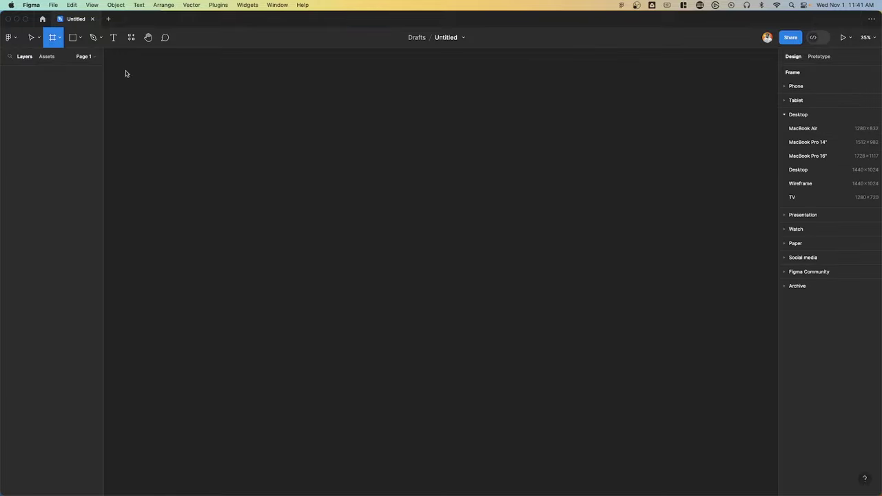
left_click_drag(284, 140, 630, 331)
left_click(808, 123)
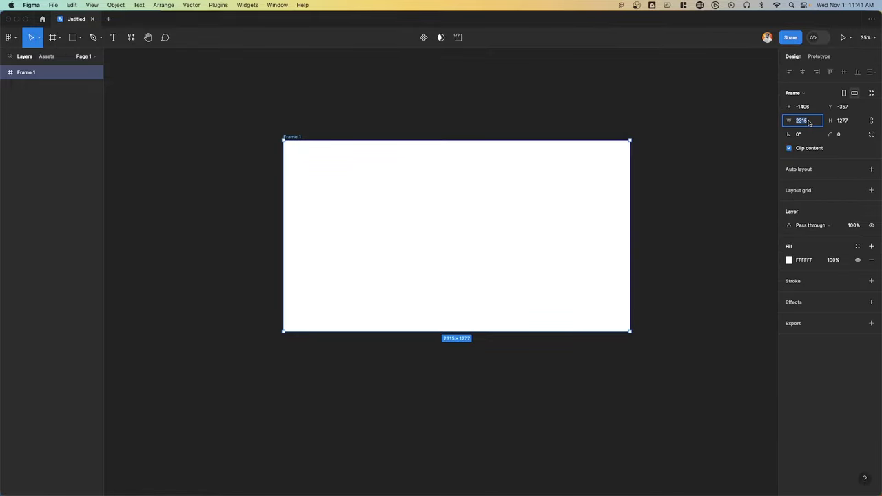
type("1280")
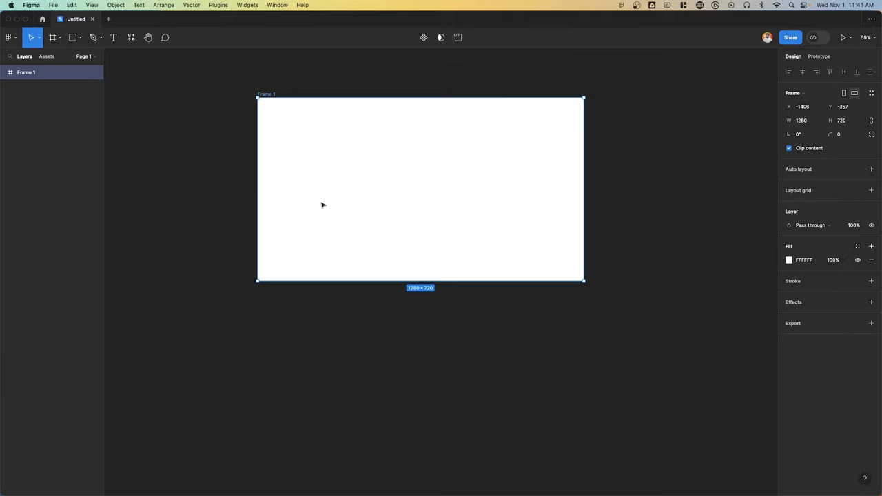
scroll(378, 93, "up", 2)
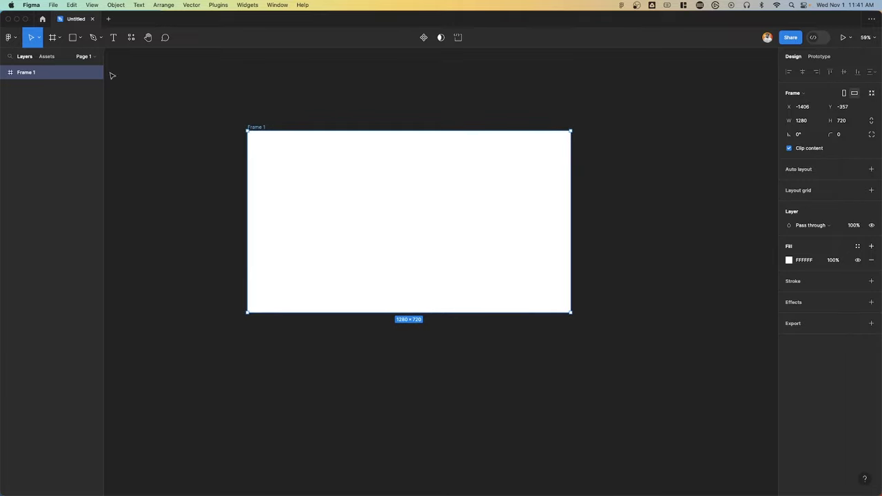
Step: Draw Rectangle 1 inside Frame 1 and set it to 1280 wide by 720 high
left_click(73, 37)
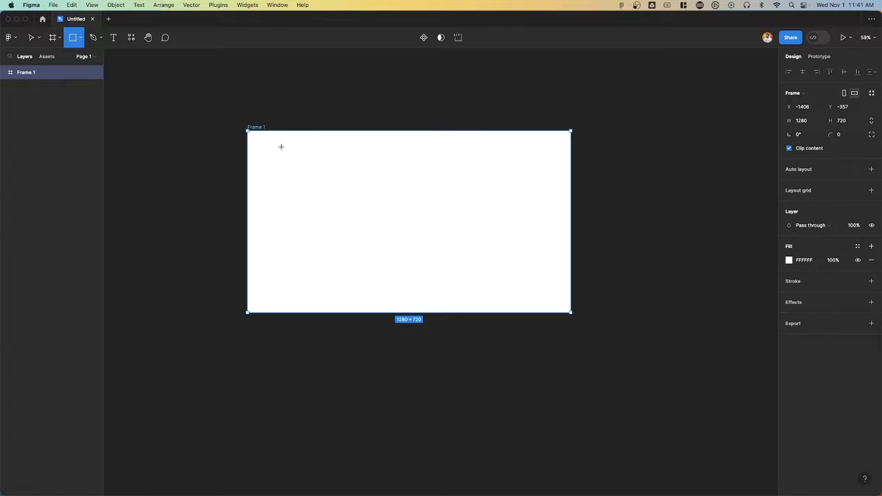
mouse_move(281, 147)
left_mouse_down()
mouse_move(463, 272)
mouse_move(480, 270)
left_mouse_up()
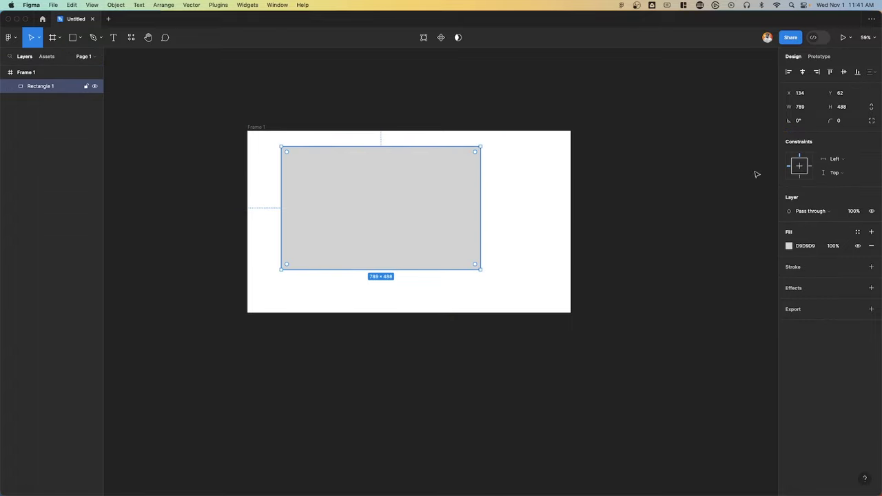
left_click(810, 111)
type("1280")
key("Tab")
type("720")
key("Return")
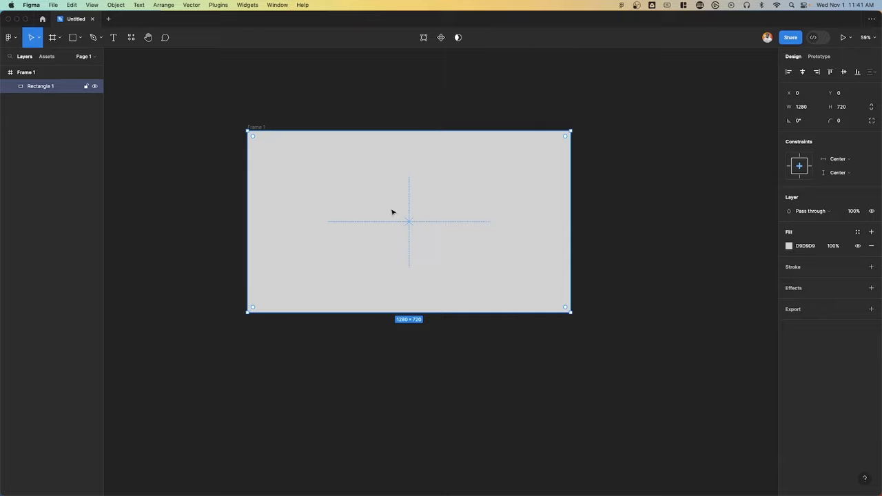
Step: Duplicate the rectangle, scale the copy to 0.8x (1024 × 576) around its centre, and edit its corner radius
key("super+d")
key("k")
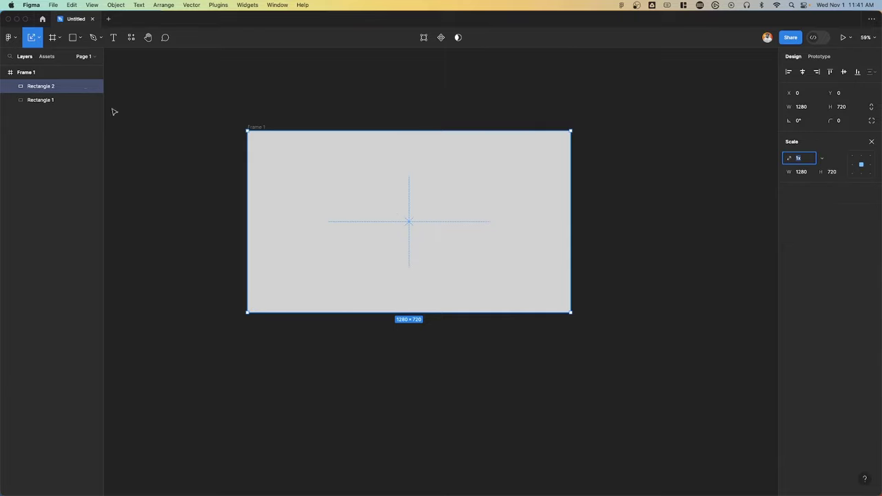
left_click(39, 39)
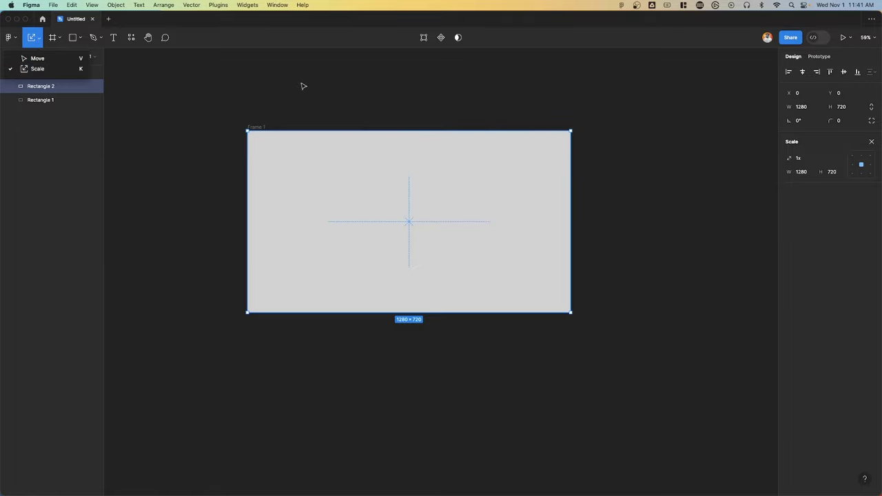
left_click(570, 128)
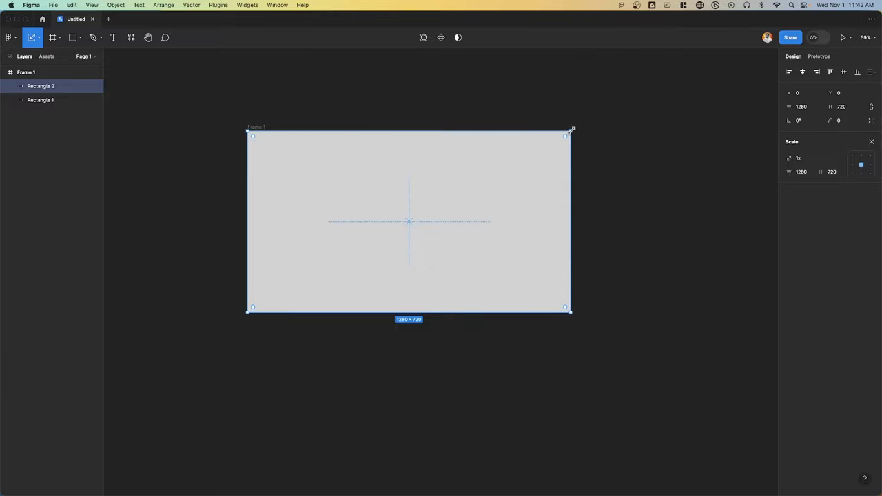
left_click_drag(572, 129, 534, 147)
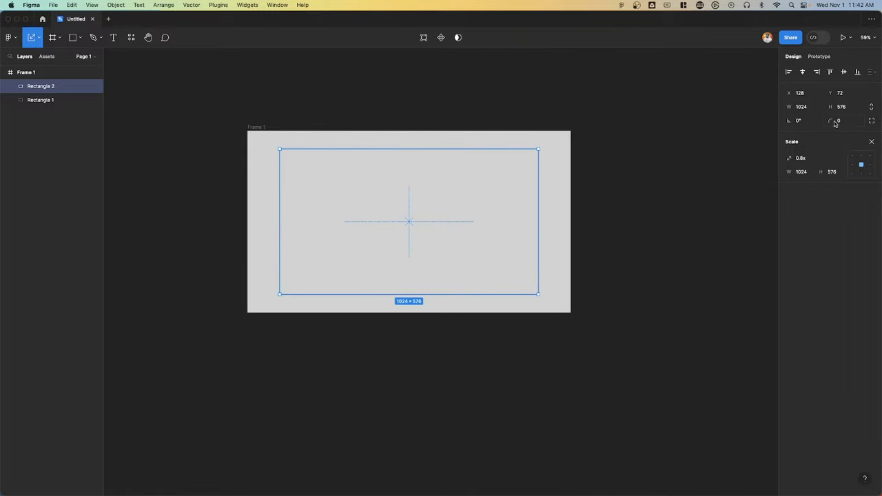
left_click(843, 123)
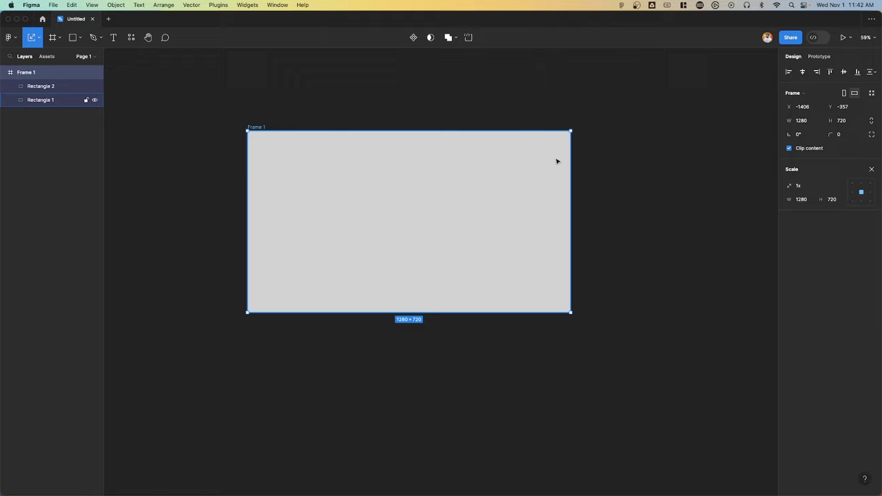
Step: Fill Rectangle 1 with white FFFFFF and subtract the smaller rectangle from it
left_click(557, 171)
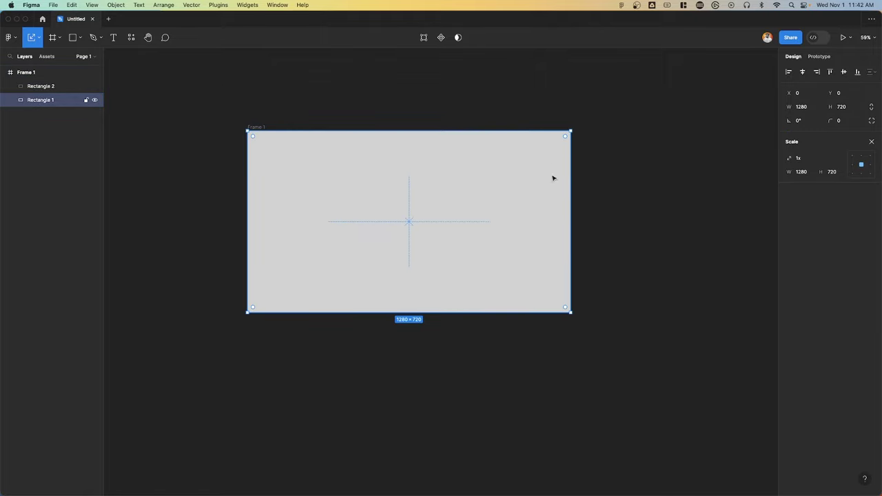
key("v")
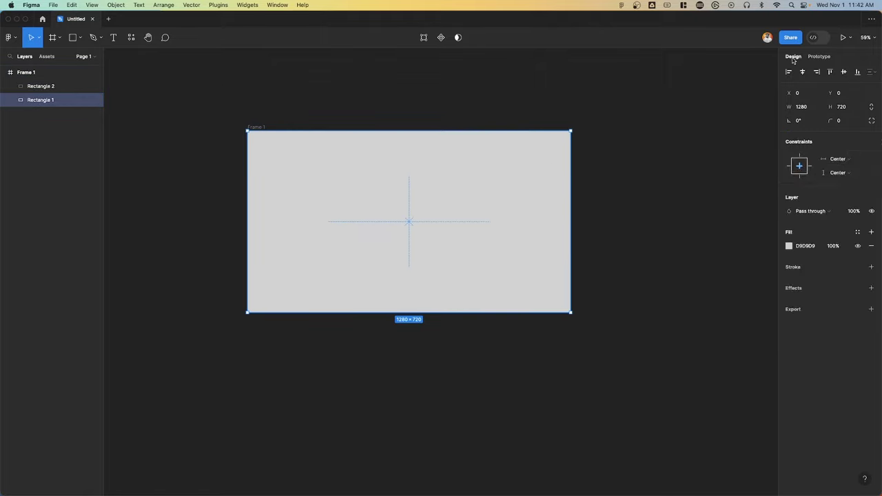
left_click(789, 247)
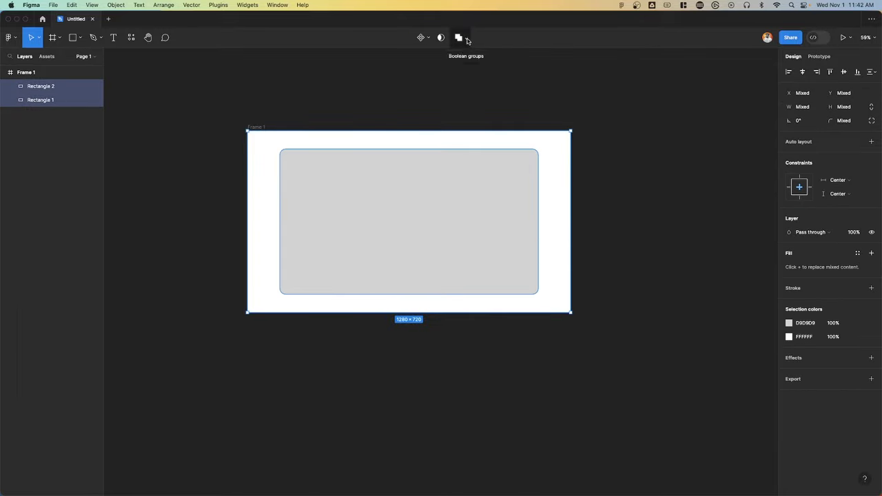
left_click(468, 40)
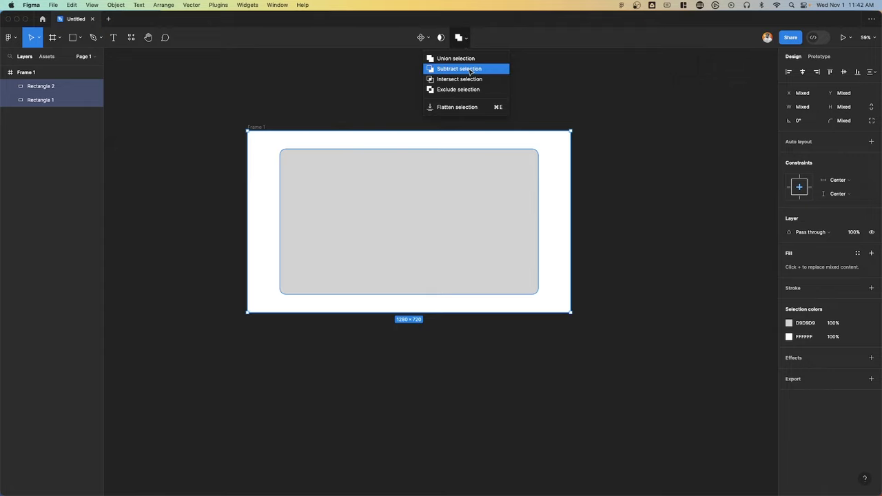
left_click(471, 69)
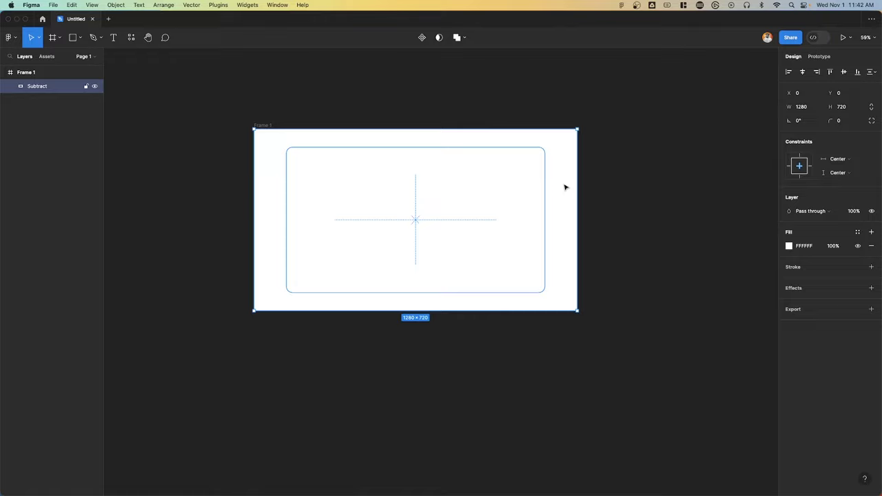
Step: Move the Subtract shape out of Frame 1 onto the open canvas
left_click_drag(565, 187, 736, 142)
scroll(716, 155, "up", 3)
scroll(717, 155, "right", 3)
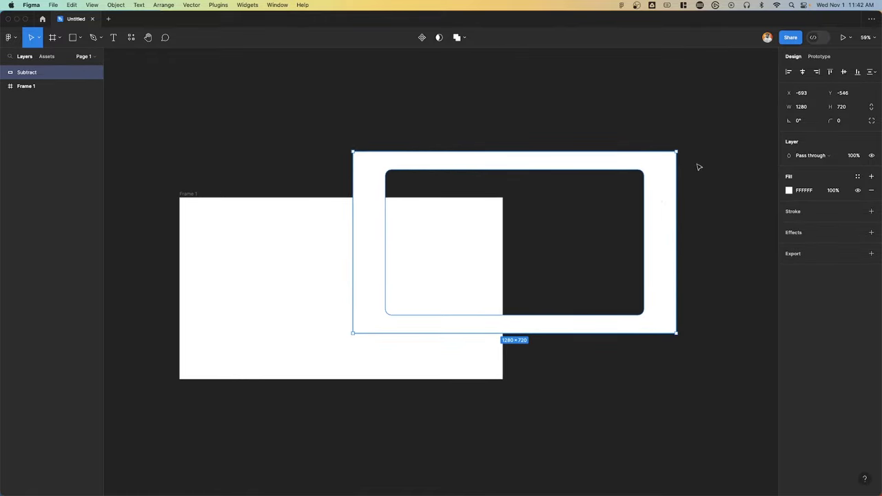
left_click_drag(650, 205, 747, 104)
scroll(746, 104, "right", 3)
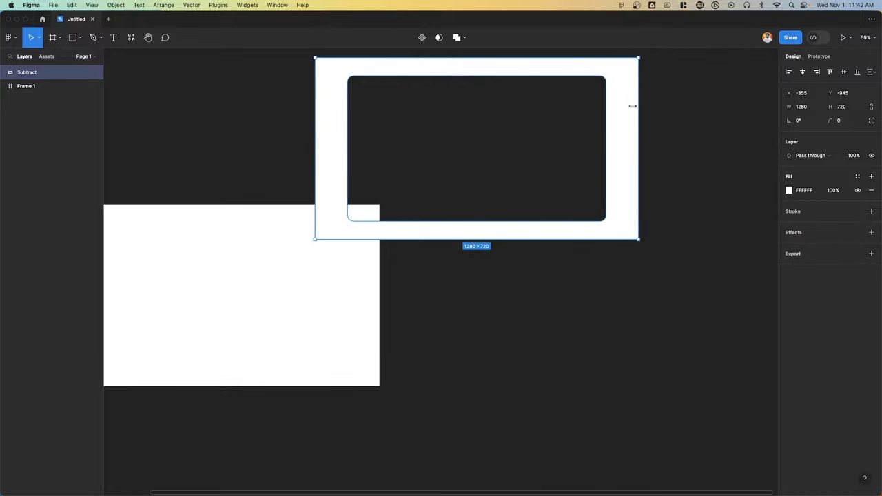
left_click_drag(630, 108, 714, 175)
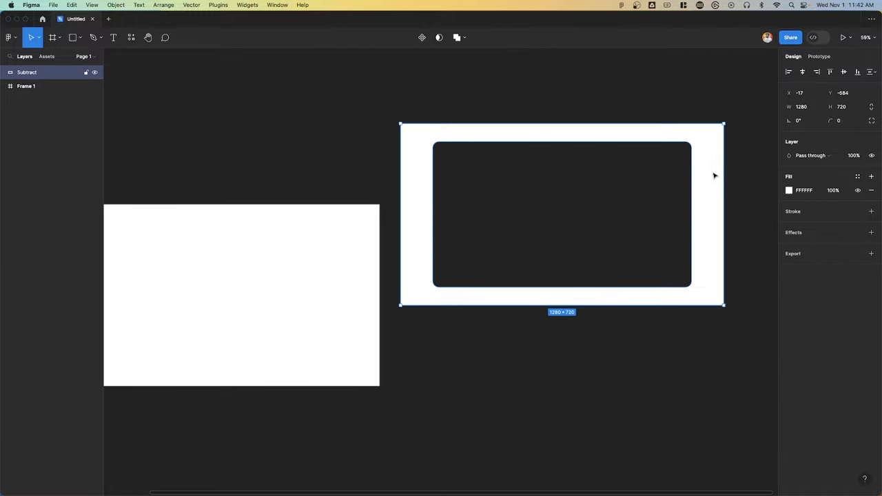
Step: Add an SVG export setting to the Subtract shape
left_click(848, 256)
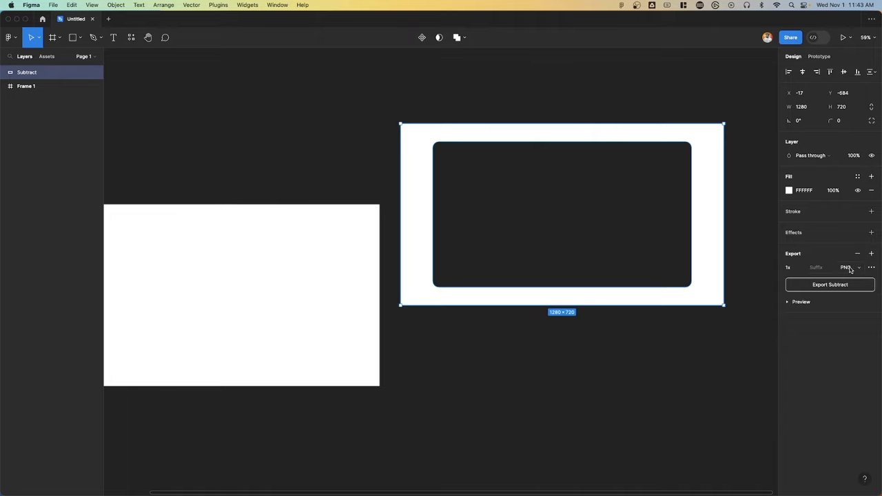
left_click(850, 269)
left_click(852, 289)
Step: Back in Wix Studio, select the empty section below Join the Team and view it full screen
key("ctrl+Up")
left_click(275, 158)
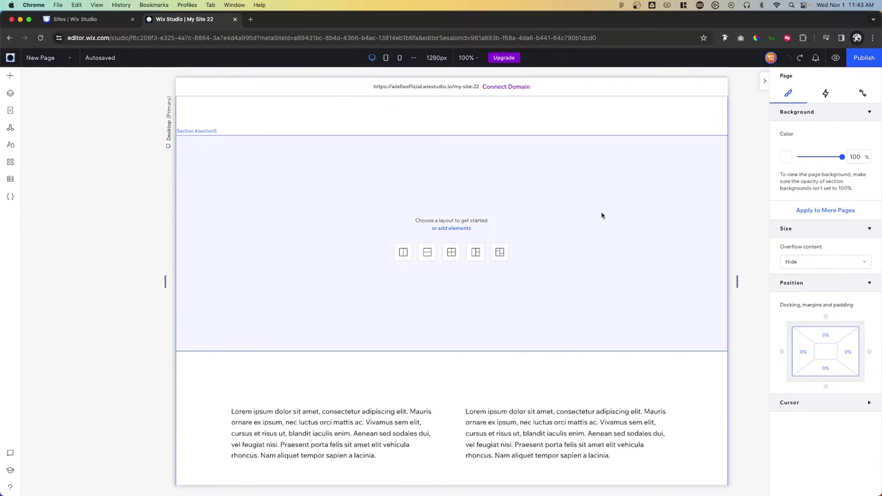
left_click(601, 216)
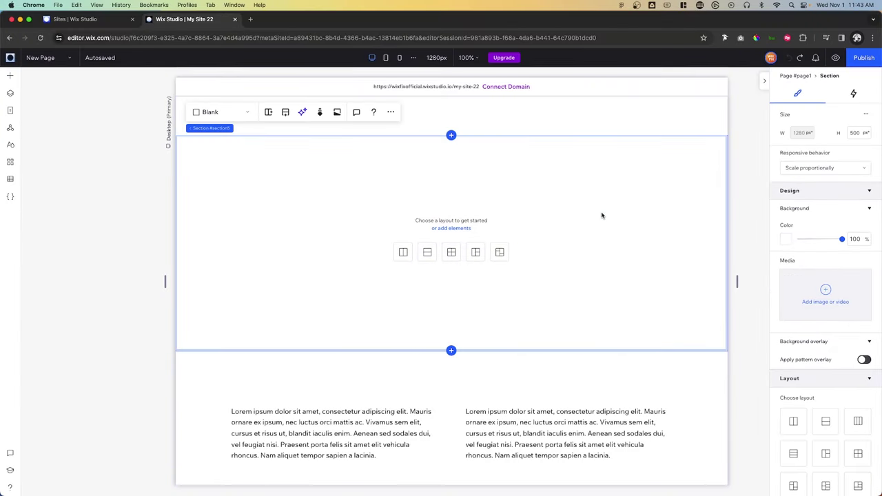
key("ctrl+super+f")
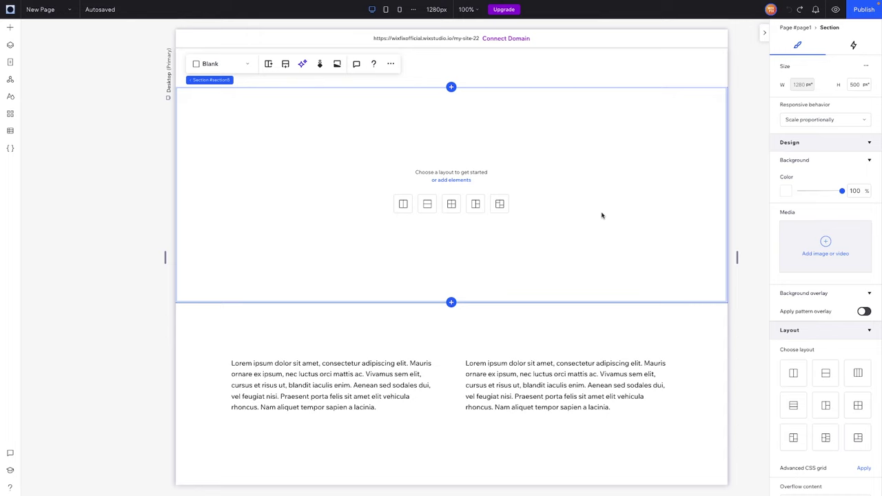
scroll(584, 177, "up", 2)
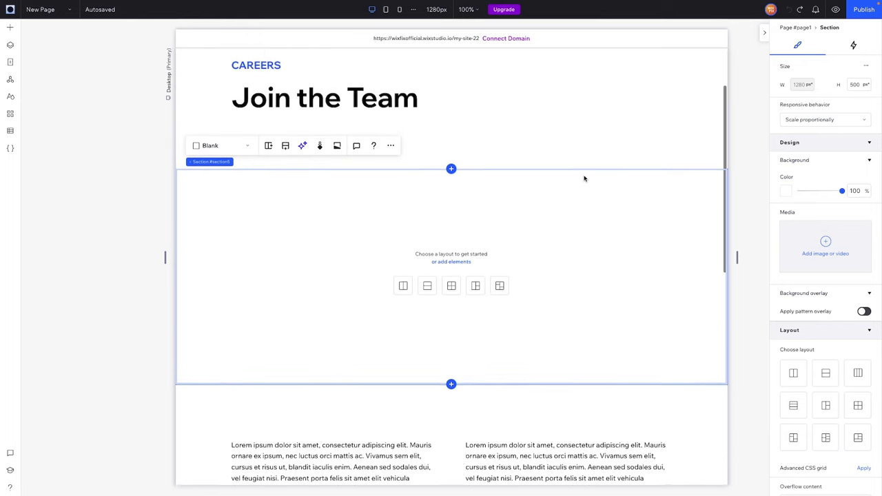
scroll(584, 178, "up", 1)
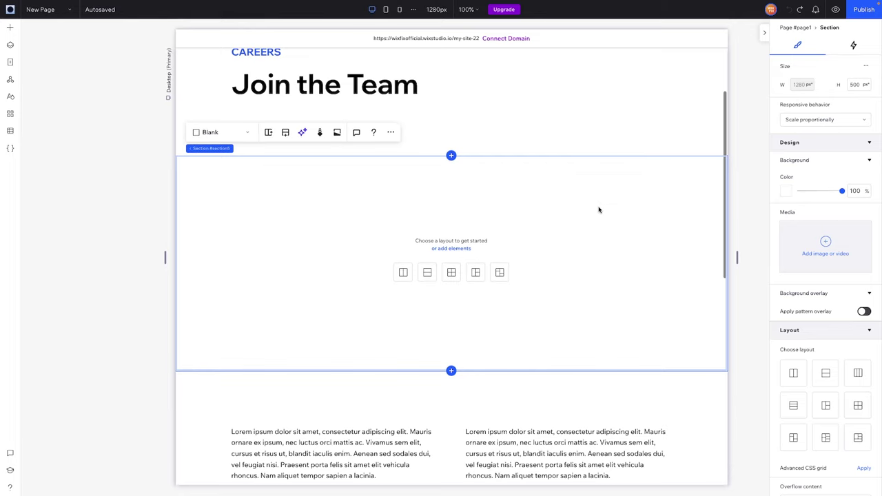
Step: Upload Subtract.svg to the site files from Add Elements > Media
left_click(11, 31)
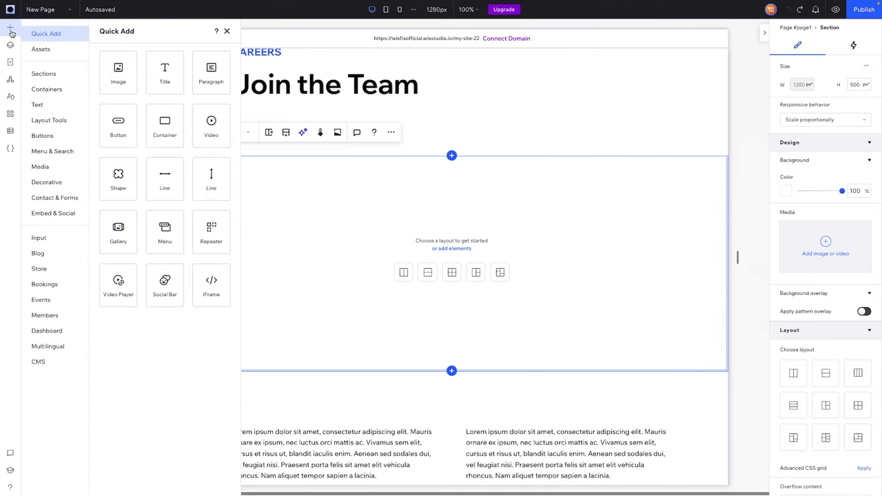
left_click(52, 169)
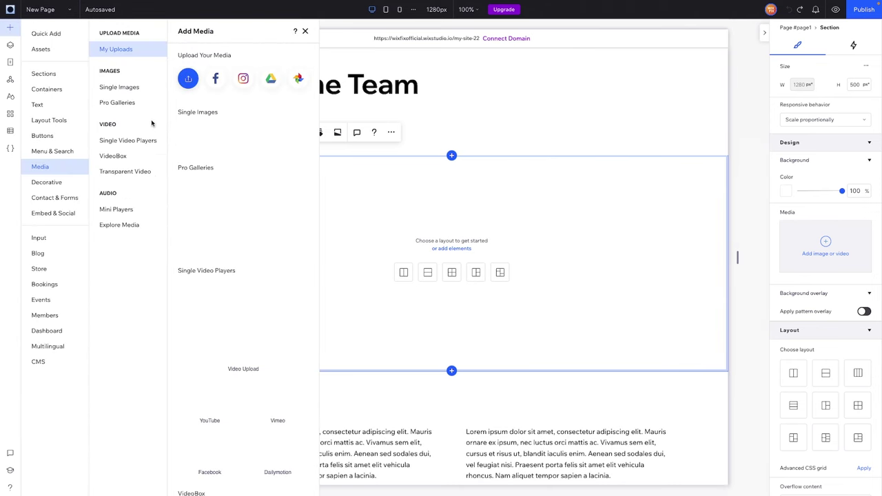
left_click(189, 79)
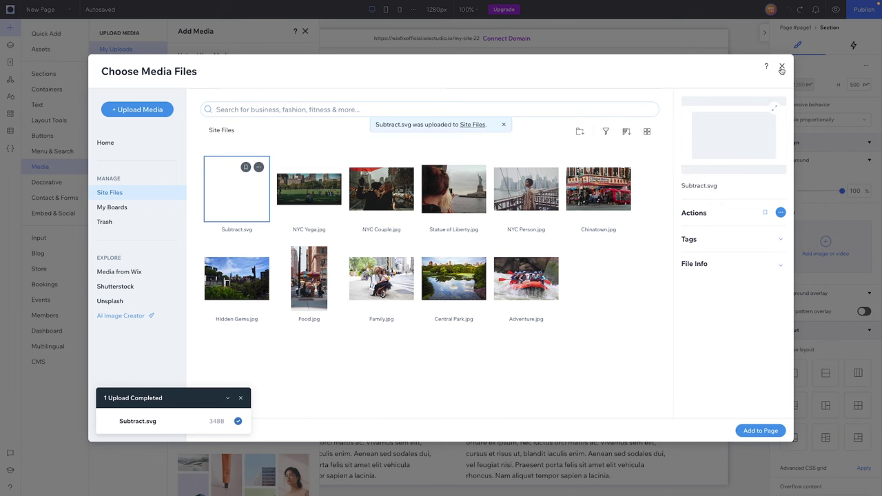
left_click(782, 67)
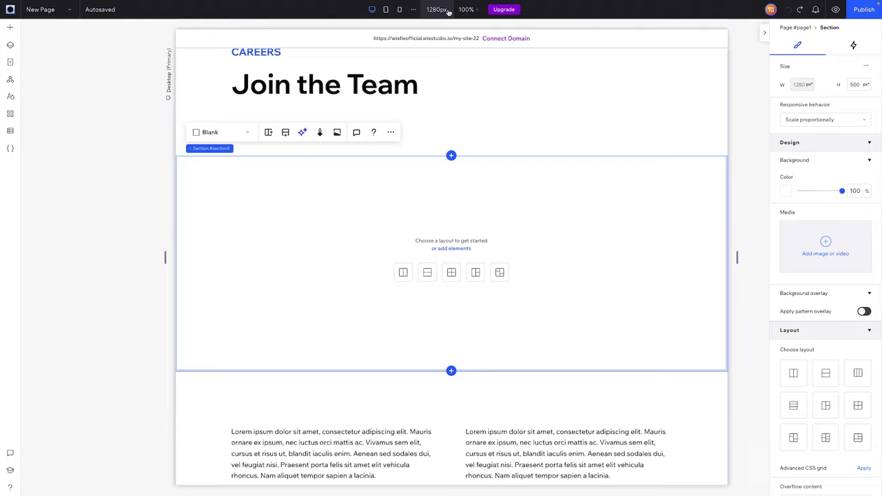
Step: Check the 1280px editing width, then set the section height to 720 px
left_click(439, 10)
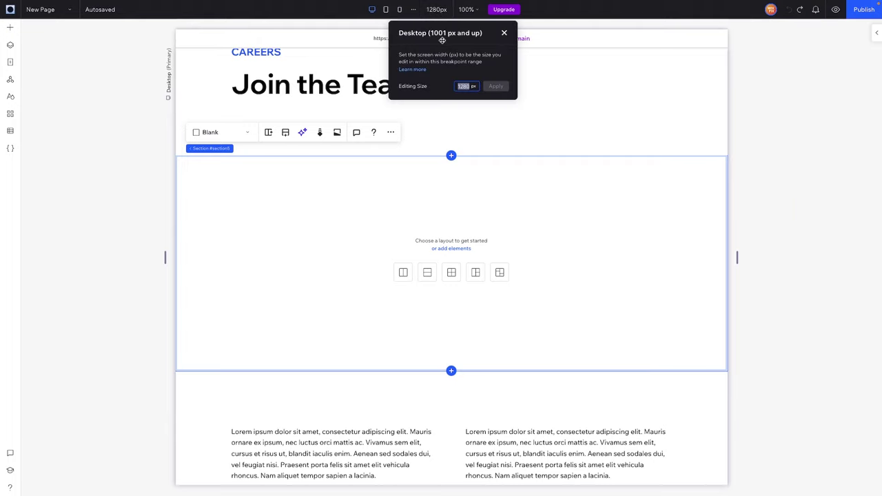
left_click(503, 35)
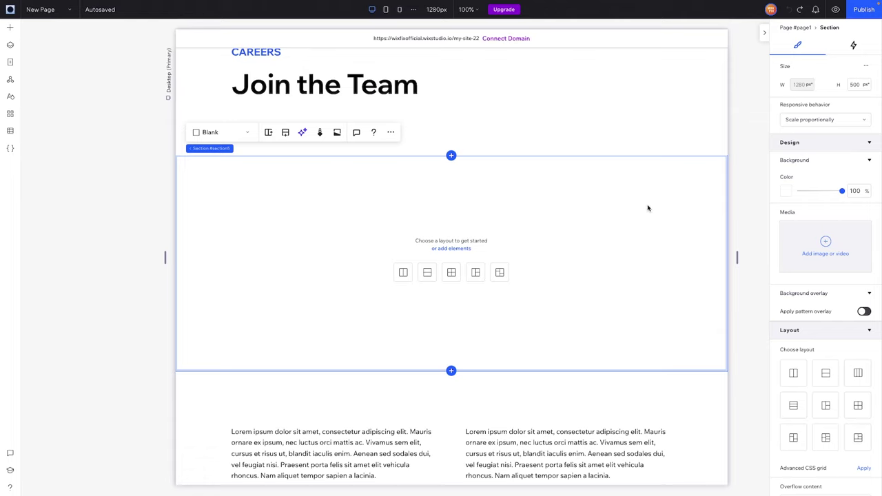
left_click(860, 87)
type("720")
left_click(585, 260)
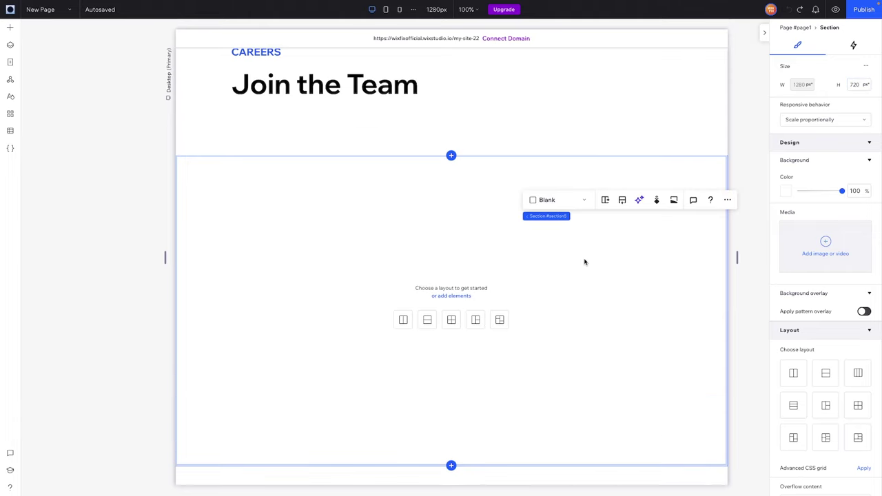
scroll(584, 262, "down", 1)
scroll(391, 191, "up", 1)
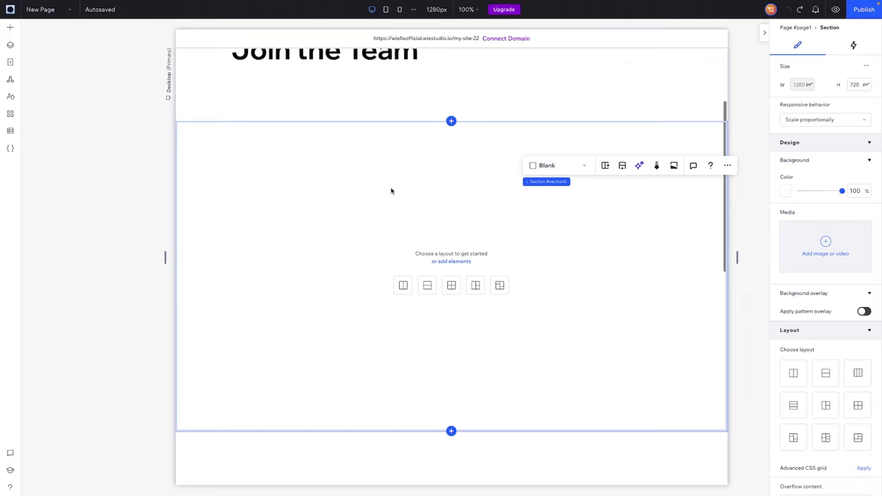
Step: Drop a Quick Add Image into the section, stretched to fill, and swap in a modern building photo
left_click(10, 31)
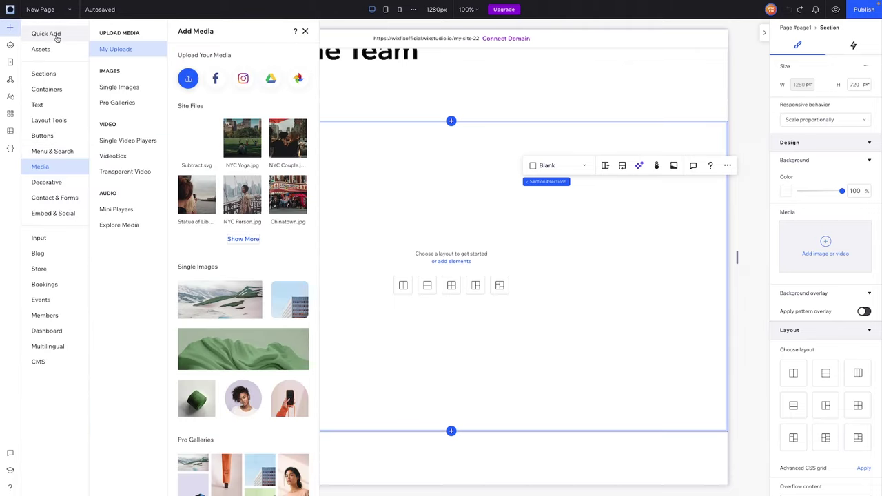
left_click(55, 34)
left_click_drag(120, 76, 529, 259)
left_click(581, 224)
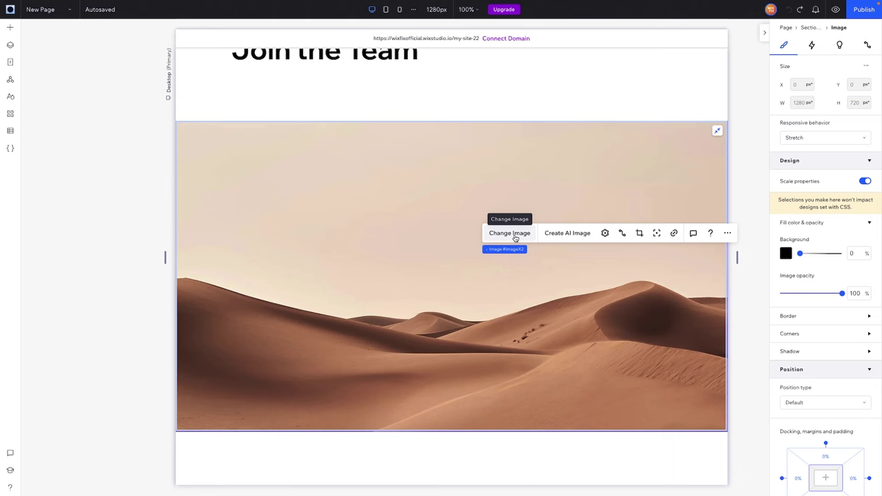
left_click(510, 233)
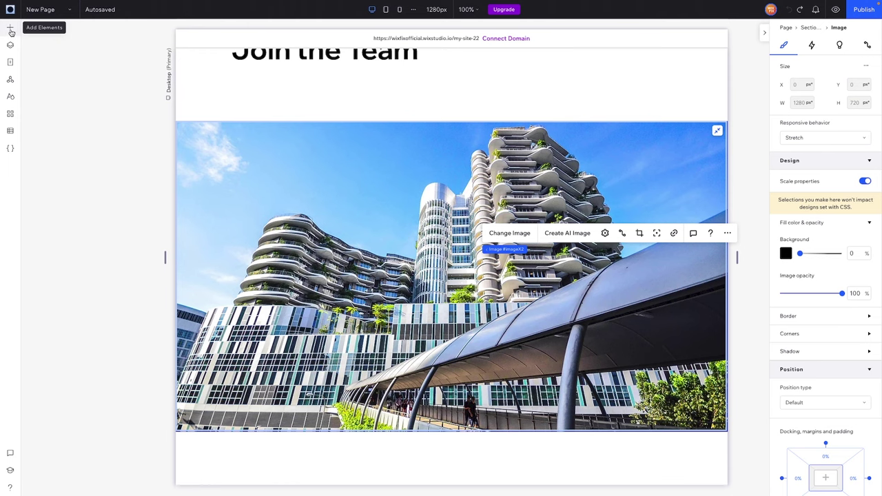
Step: Drop Subtract.svg onto the photo, move it to 0,0 and stretch it to 1279 × 722
left_click(10, 31)
left_click(40, 166)
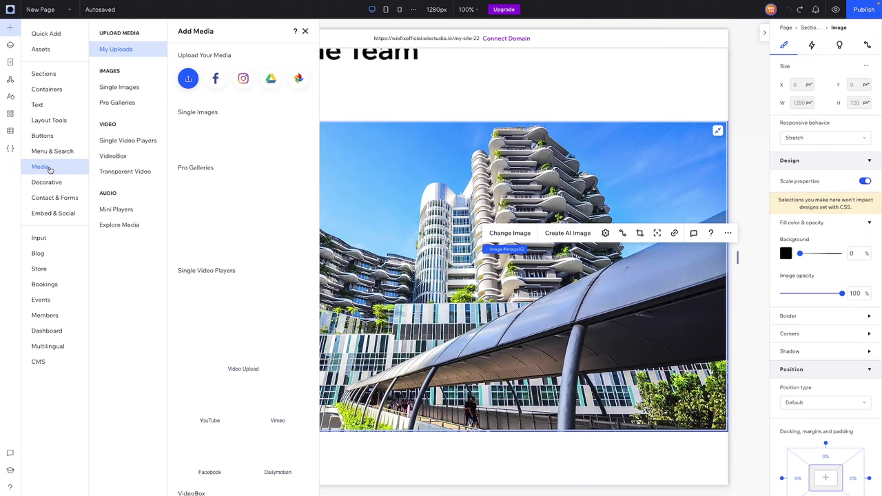
left_click_drag(187, 144, 447, 237)
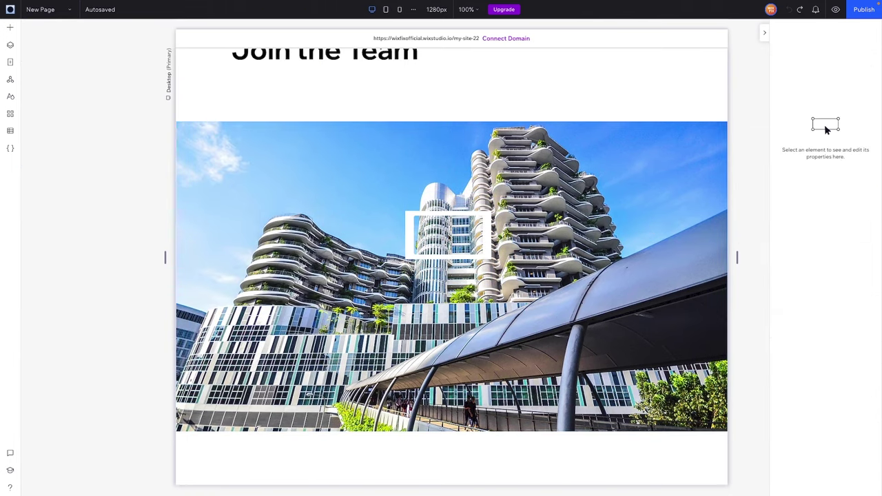
left_click(484, 234)
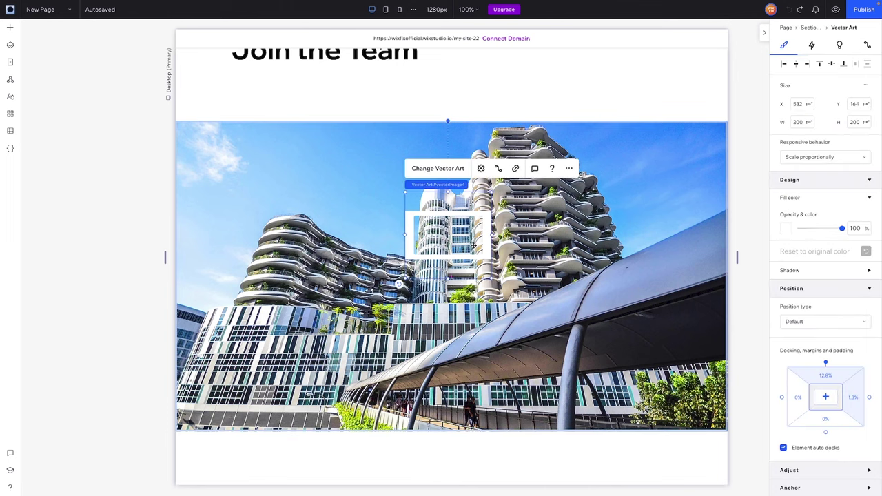
left_click_drag(484, 234, 484, 219)
left_click_drag(461, 266, 461, 253)
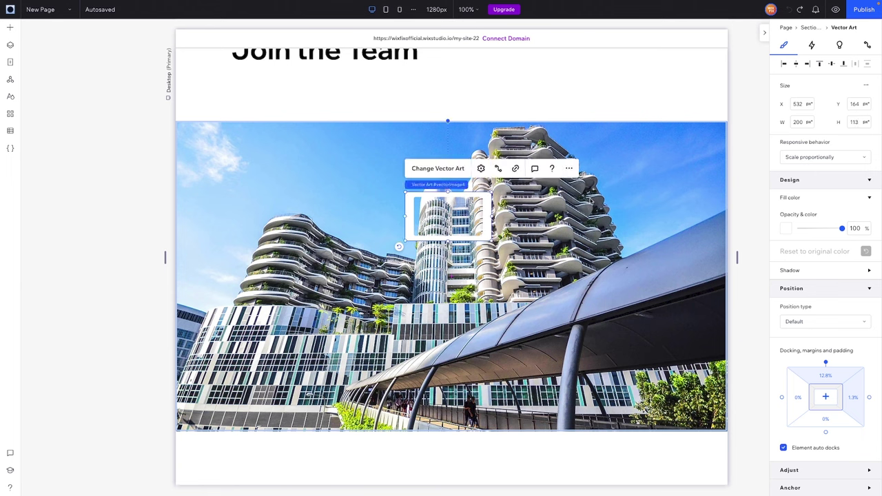
left_click_drag(448, 217, 219, 146)
left_click_drag(262, 170, 730, 434)
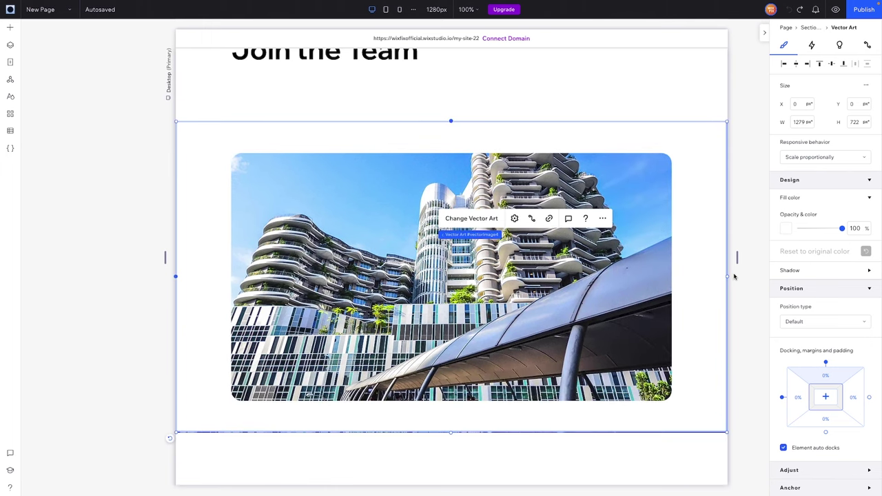
Step: After a quick preview, set the vector frame's margins to -1px so it reaches 1292 × 730
left_click(835, 9)
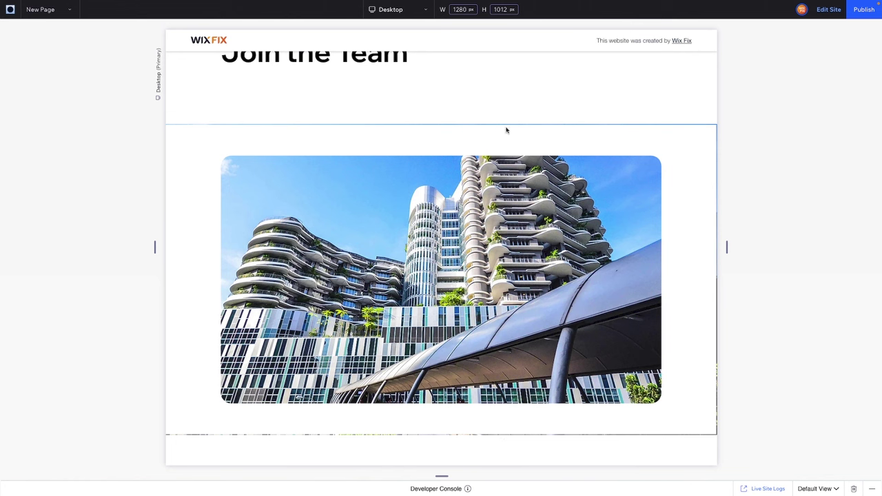
left_click(824, 10)
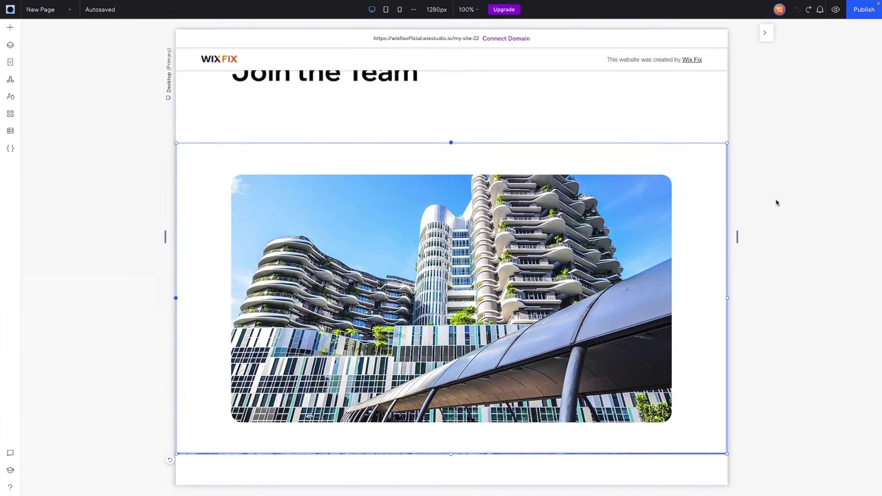
left_click(690, 181)
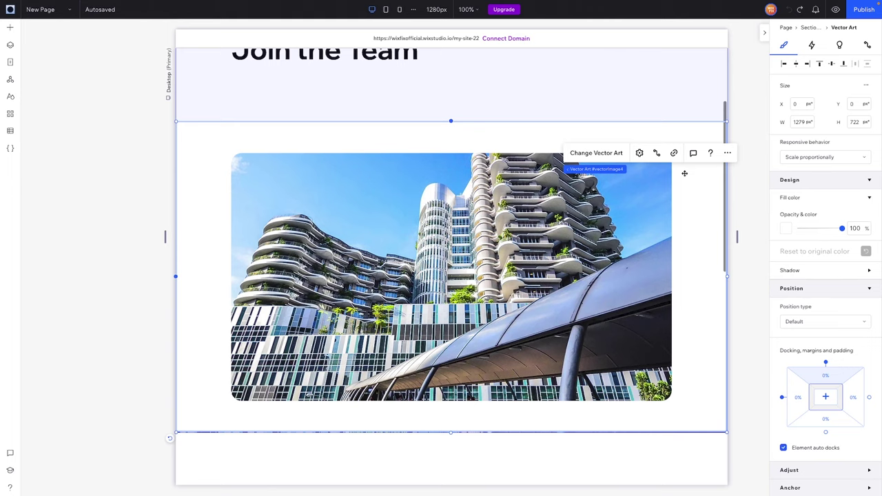
left_click(831, 375)
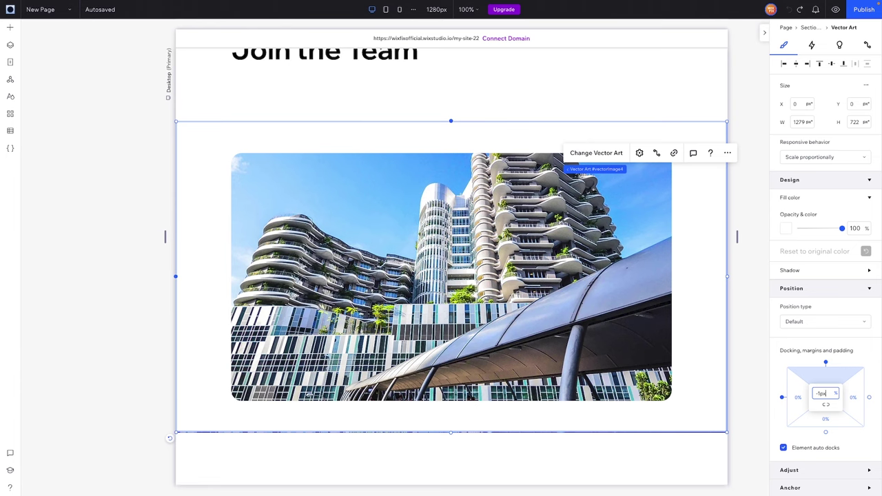
type("-1px")
key("Return")
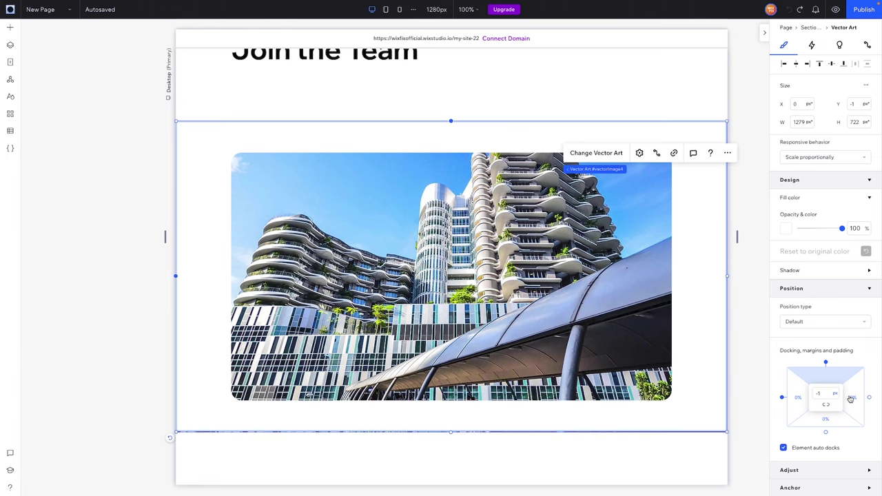
left_click(573, 360)
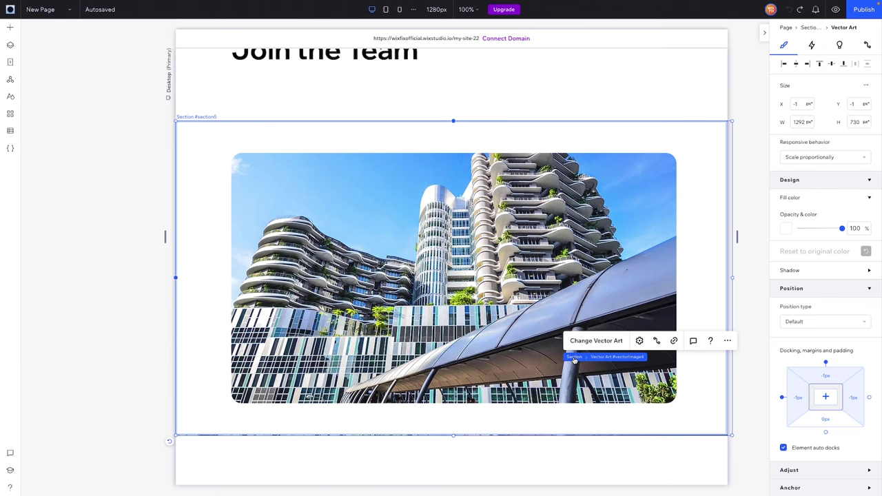
Step: Set the parent section's Overflow content to Hide and open the Layers panel
left_click(573, 357)
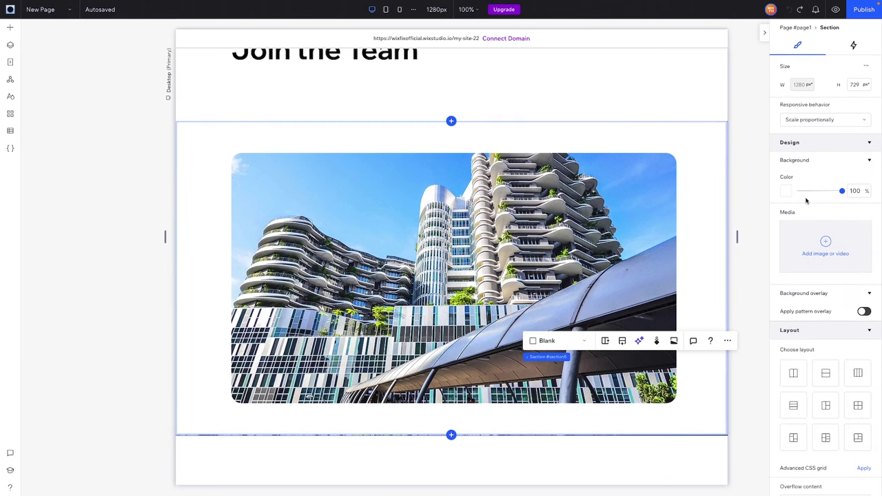
scroll(801, 195, "down", 3)
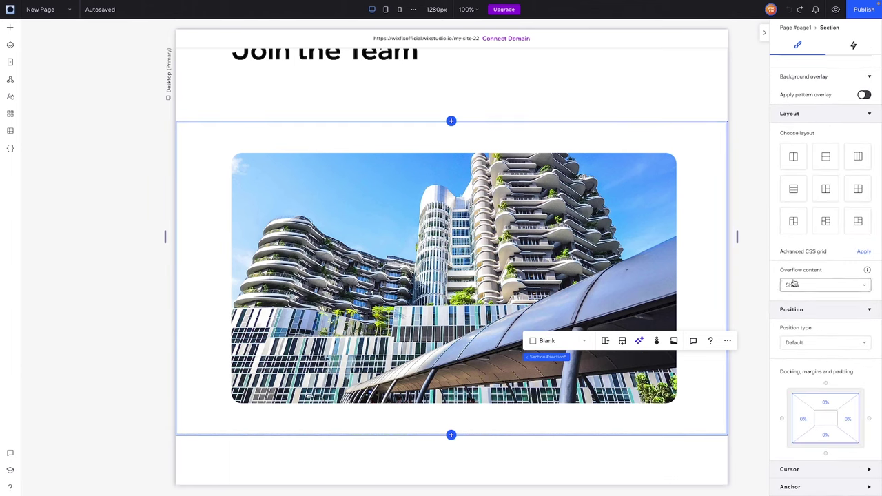
left_click(794, 285)
left_click(793, 302)
left_click(758, 274)
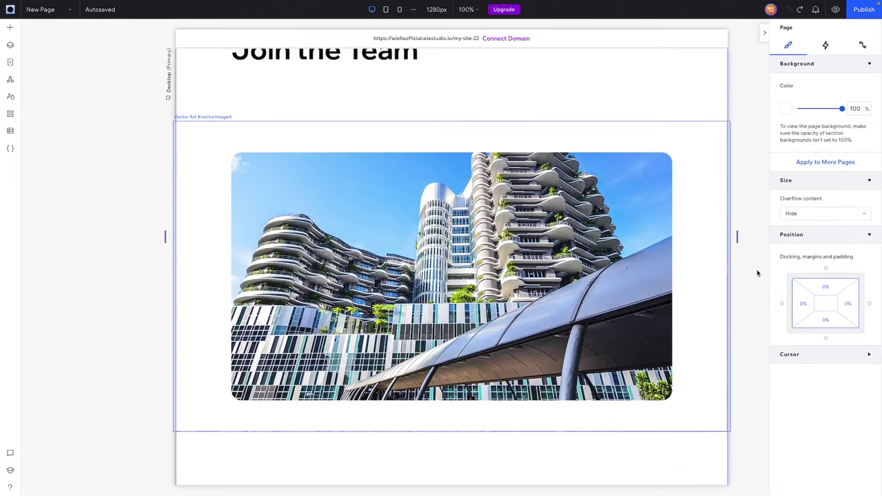
key("ctrl+shift+o")
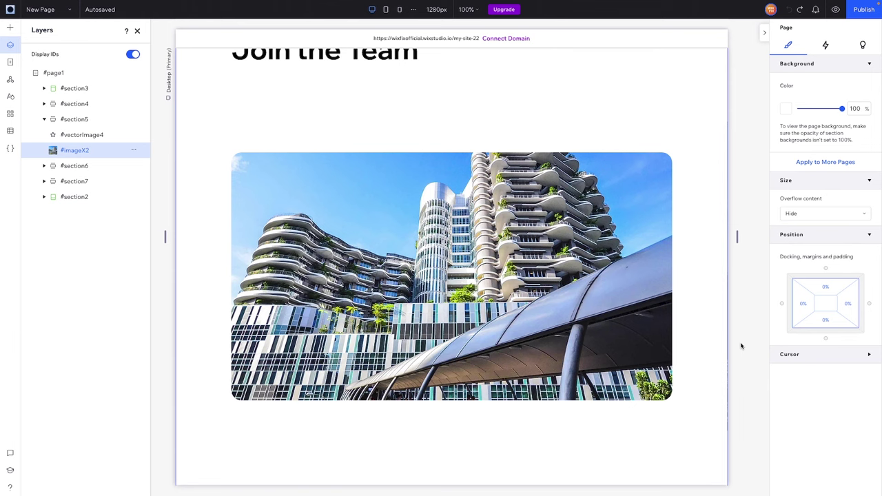
Step: Add the Shrink preset as a scroll interaction on the vectorImage4 frame
left_click_drag(742, 345, 688, 258)
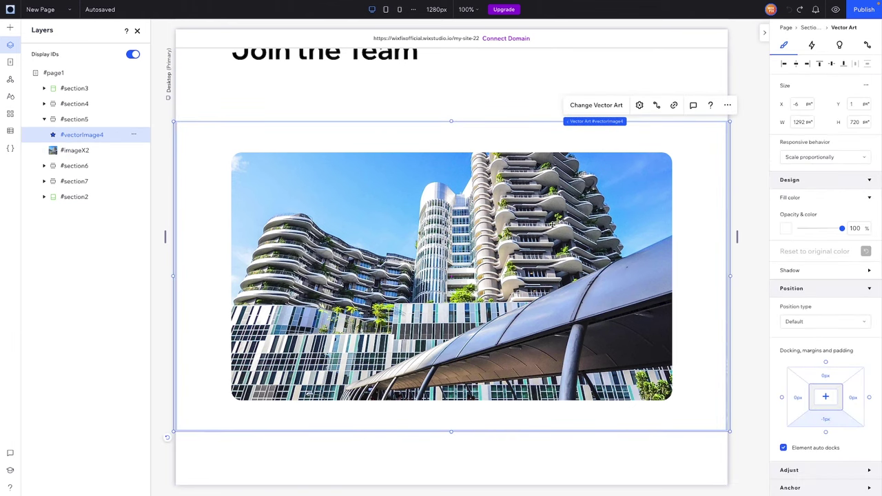
left_click(812, 45)
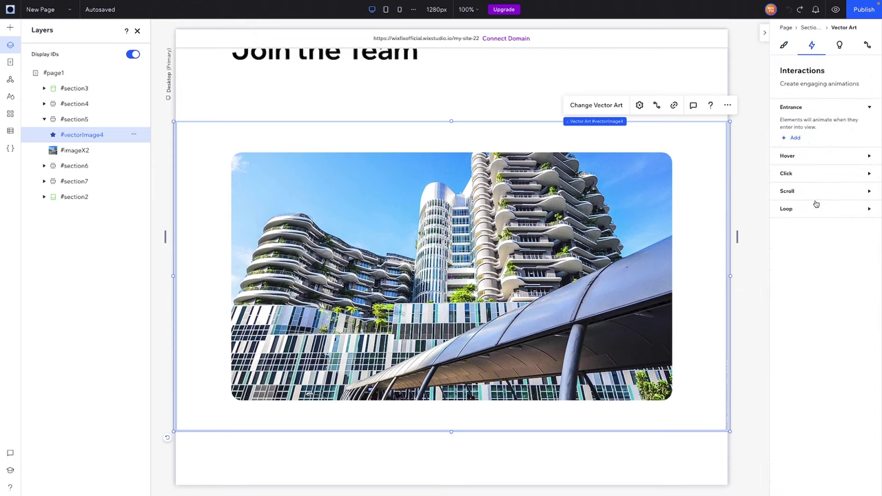
left_click(793, 193)
left_click(796, 216)
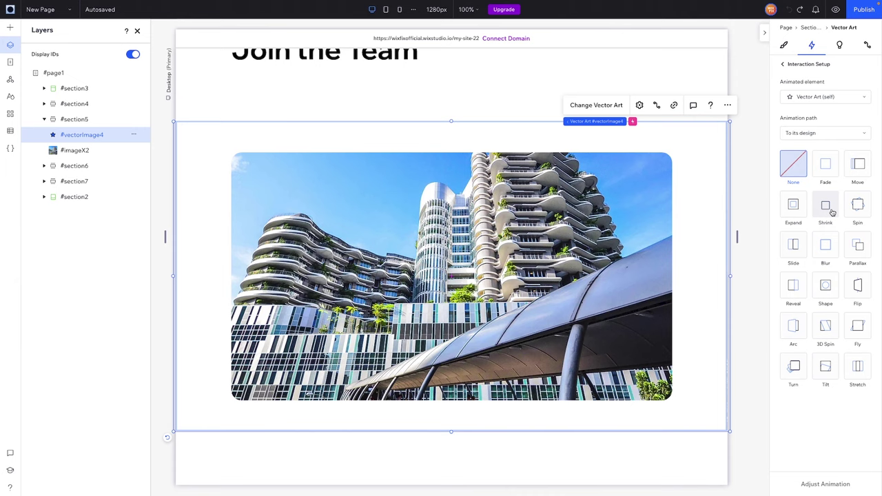
left_click(831, 211)
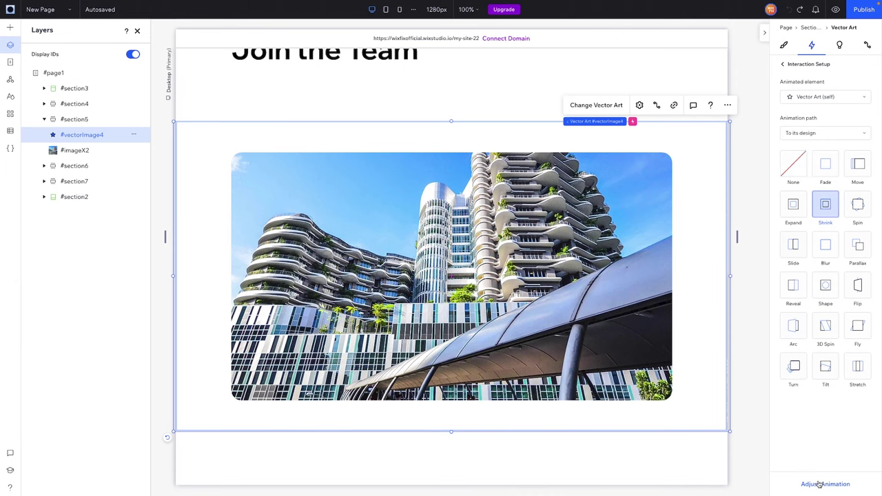
Step: Set the Shrink animation's starting scale to 171%
left_click(819, 484)
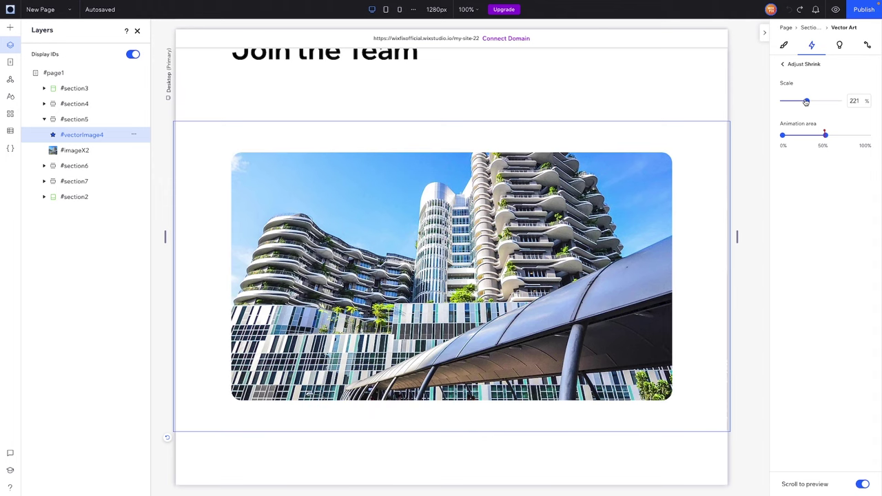
left_click_drag(806, 102, 826, 101)
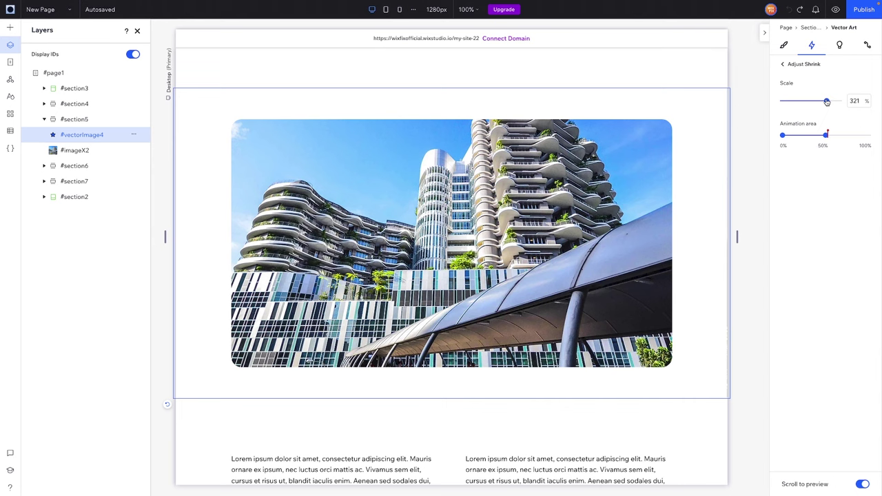
left_click_drag(826, 101, 802, 102)
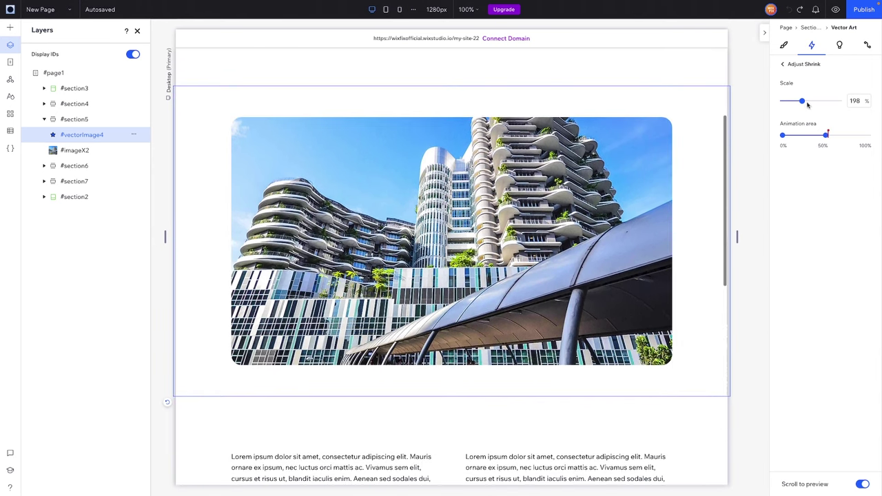
left_click_drag(803, 102, 796, 102)
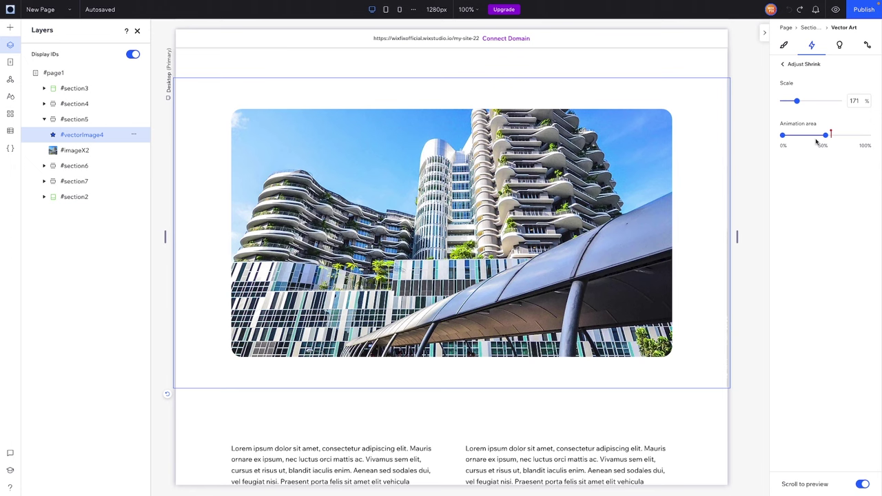
Step: Extend the animation area toward the end and scroll the page to preview the shrink
mouse_move(827, 137)
left_click_drag(827, 138, 853, 138)
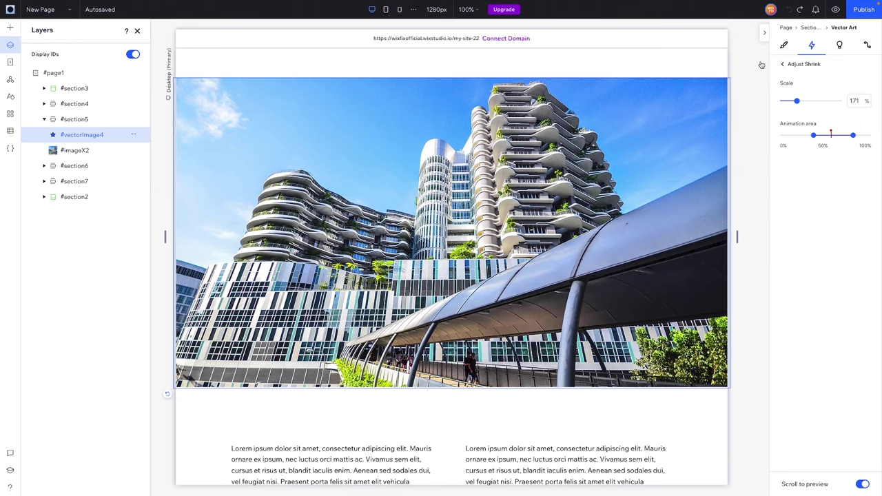
scroll(632, 171, "up", 2)
scroll(633, 175, "up", 1)
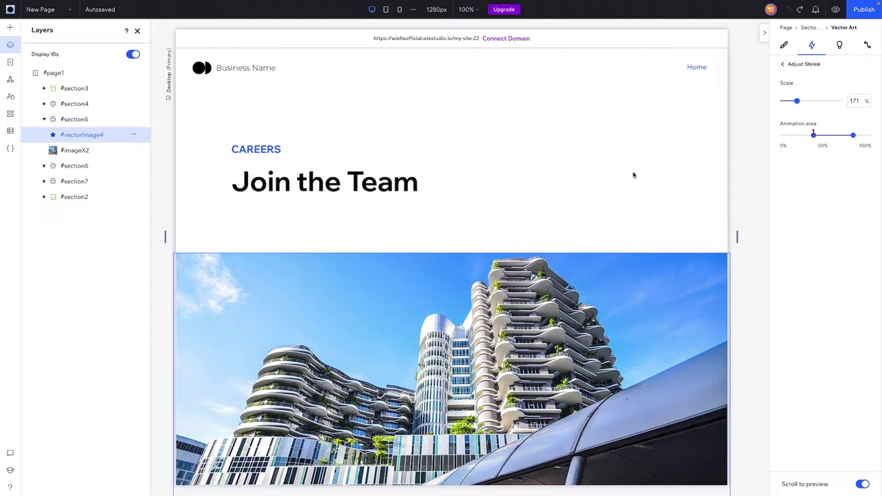
scroll(633, 174, "down", 2)
scroll(633, 174, "down", 5)
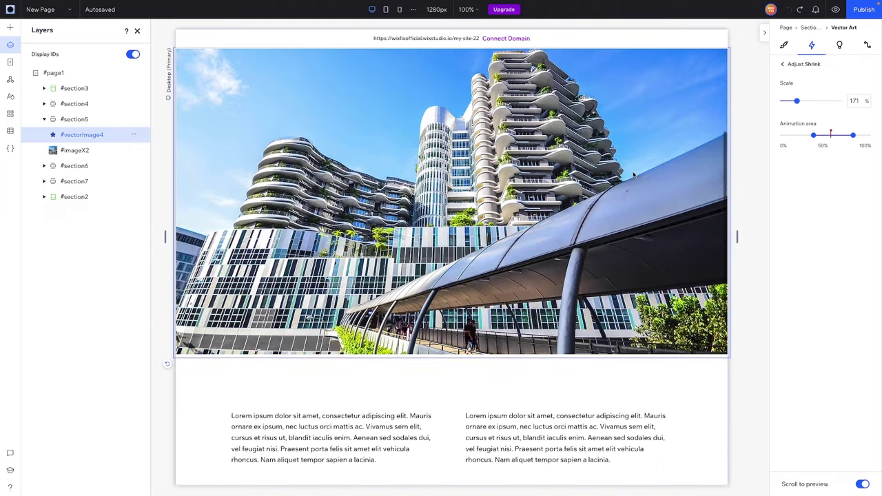
scroll(633, 174, "down", 3)
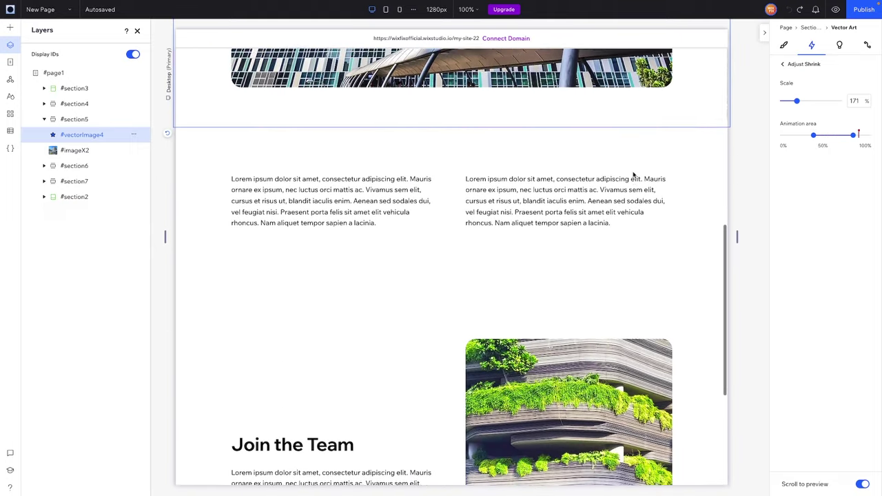
scroll(632, 174, "up", 10)
scroll(632, 174, "down", 5)
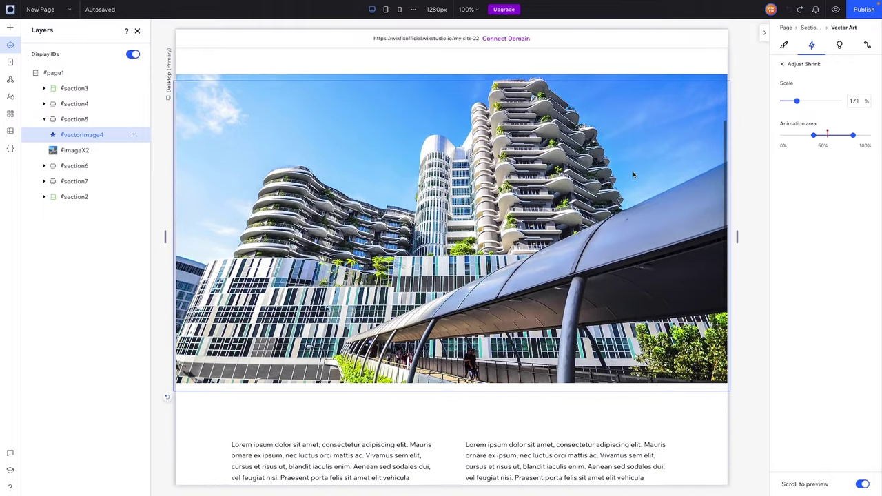
scroll(633, 174, "down", 2)
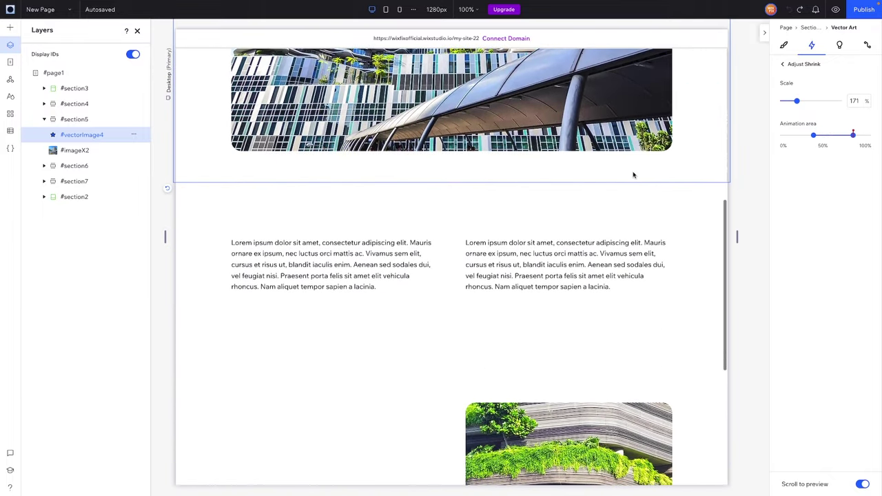
scroll(633, 175, "down", 4)
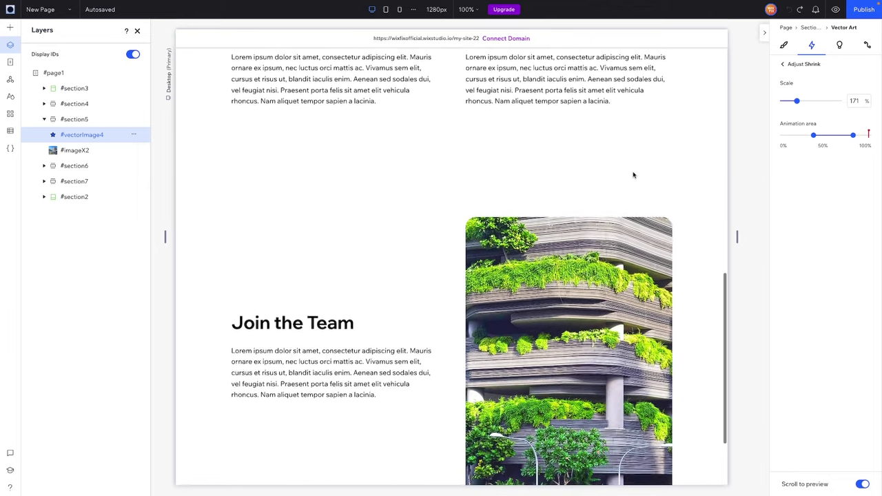
scroll(633, 174, "up", 6)
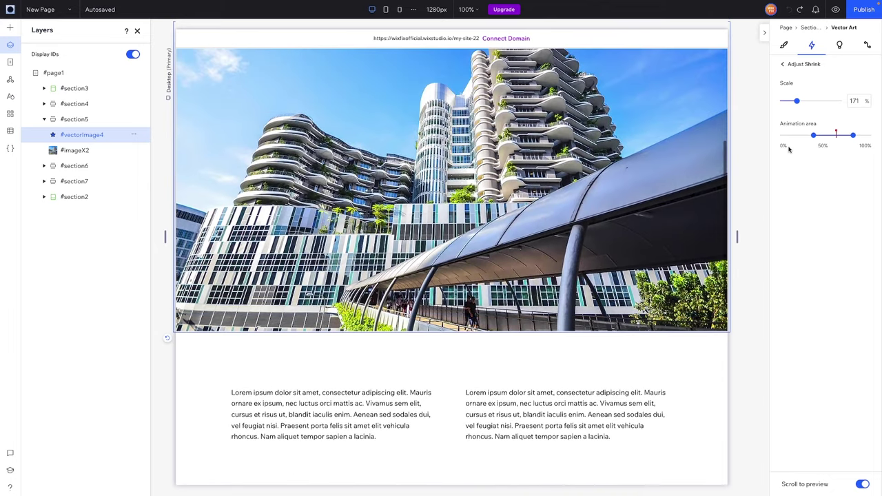
Step: Narrow the animation area to start at 20% and end around 65%
left_click(801, 136)
mouse_move(801, 138)
left_click_drag(801, 139, 799, 137)
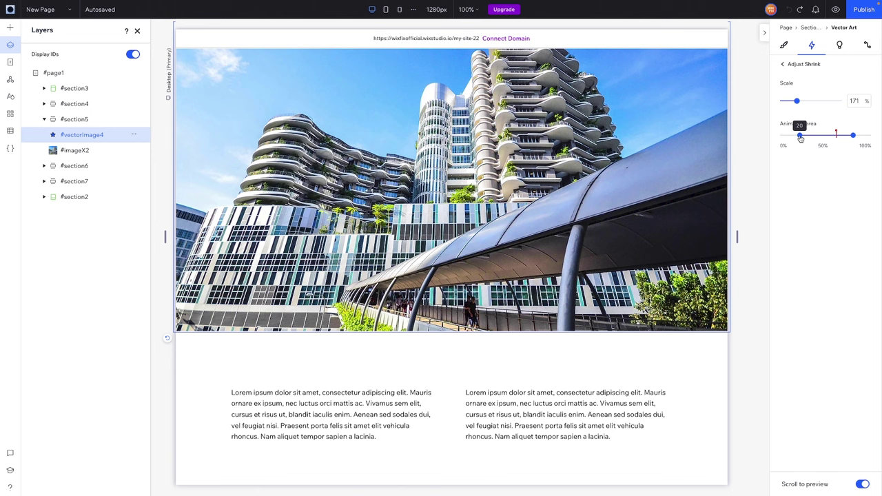
left_click_drag(856, 137, 834, 136)
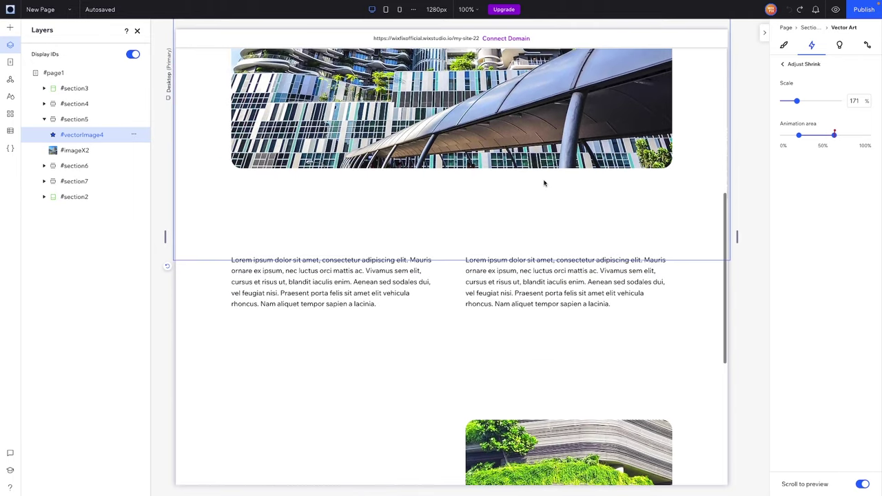
left_click(836, 9)
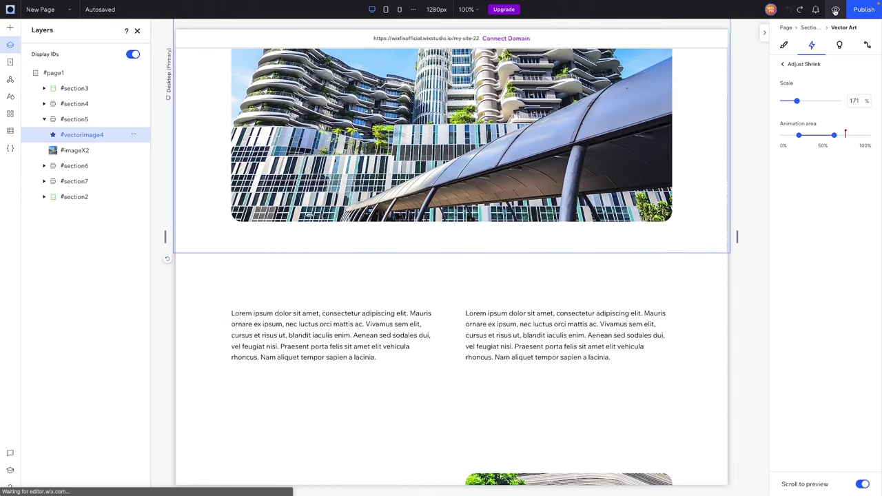
scroll(337, 258, "up", 6)
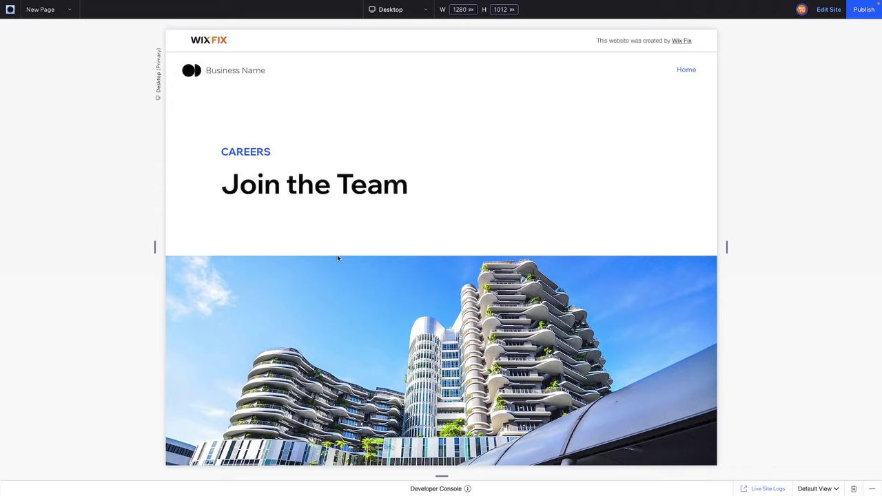
scroll(338, 258, "down", 5)
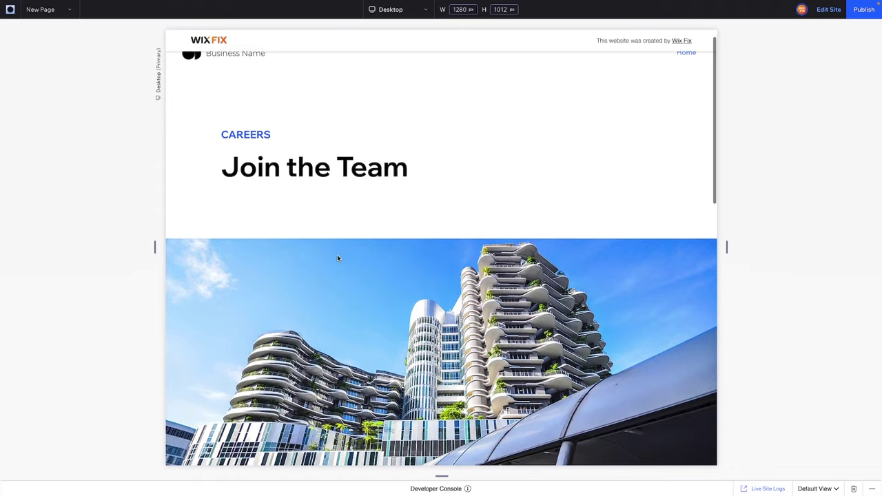
scroll(337, 259, "down", 5)
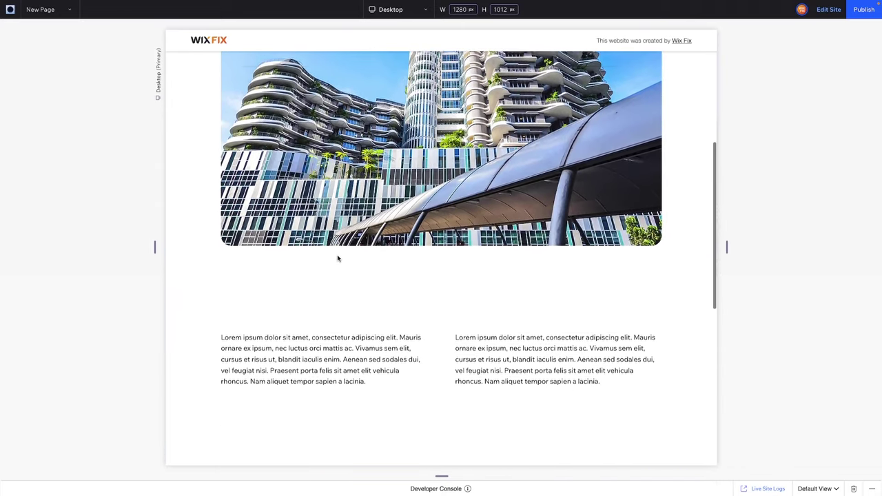
scroll(338, 258, "down", 3)
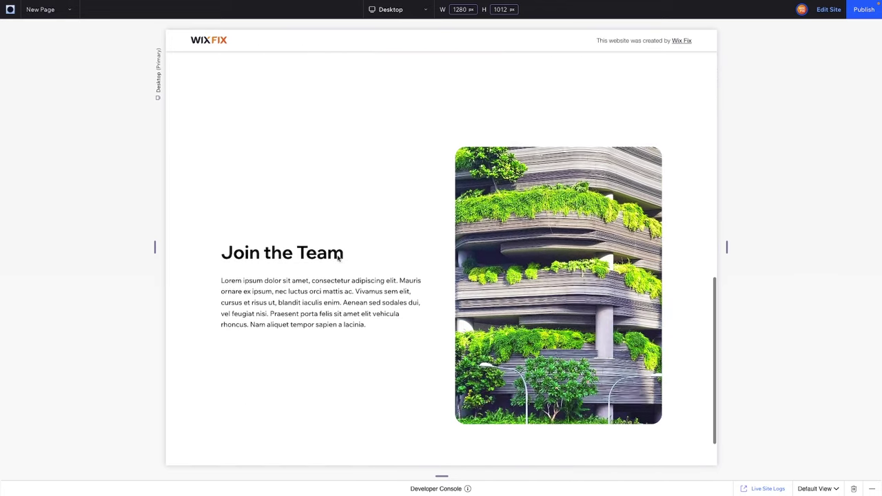
Step: Return to the editor and add an empty section at the bottom of the page
left_click(829, 9)
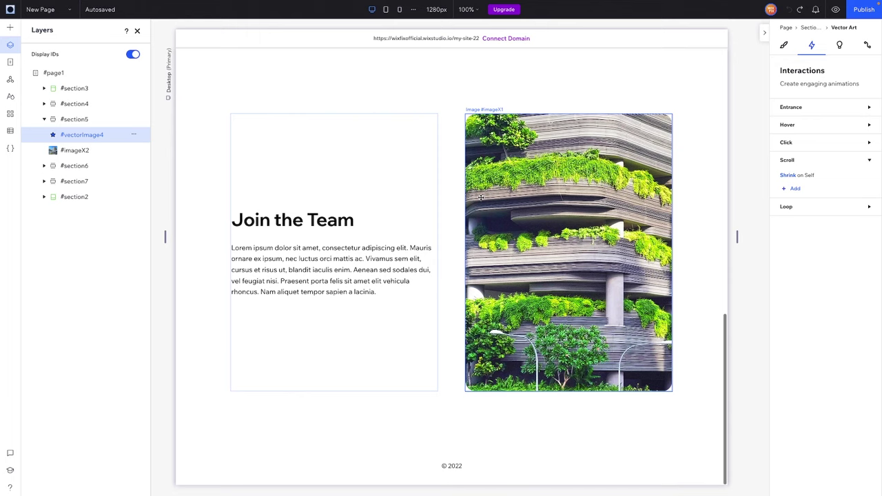
scroll(238, 180, "down", 2)
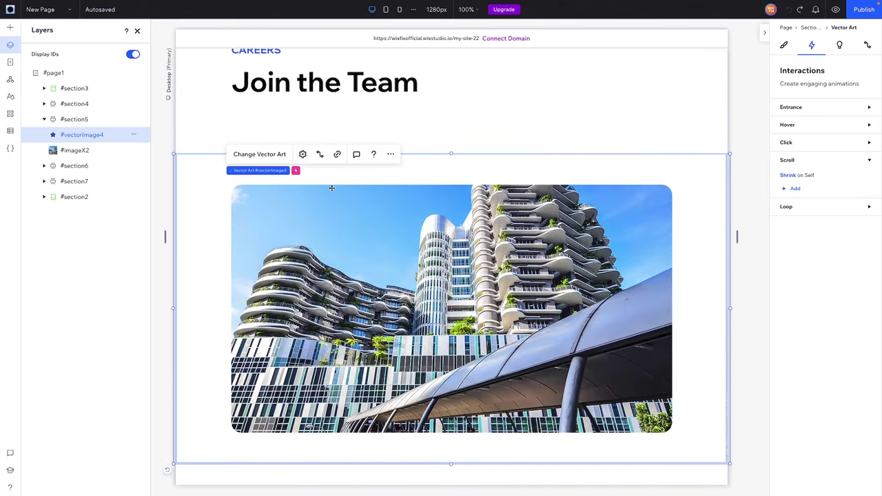
scroll(332, 187, "down", 10)
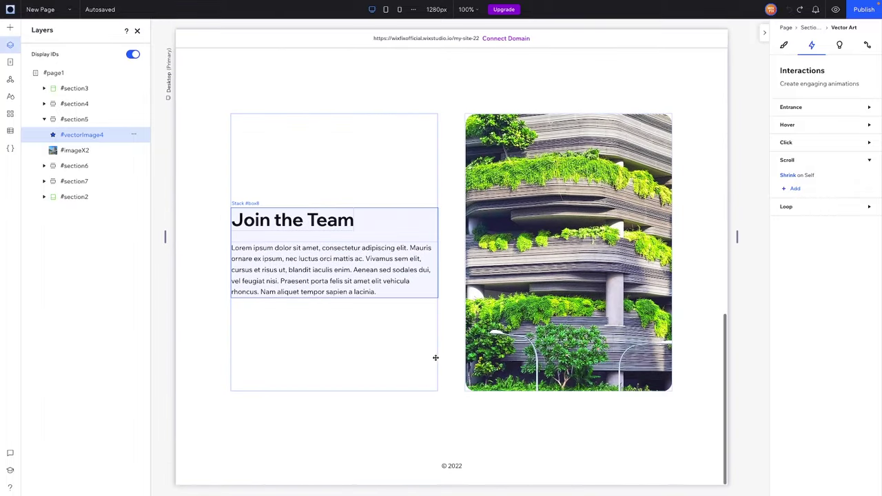
left_click(451, 443)
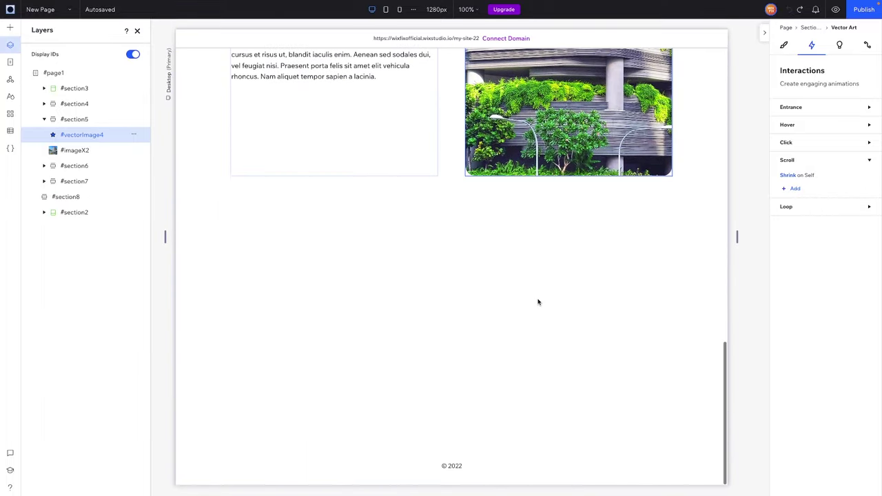
left_click(538, 302)
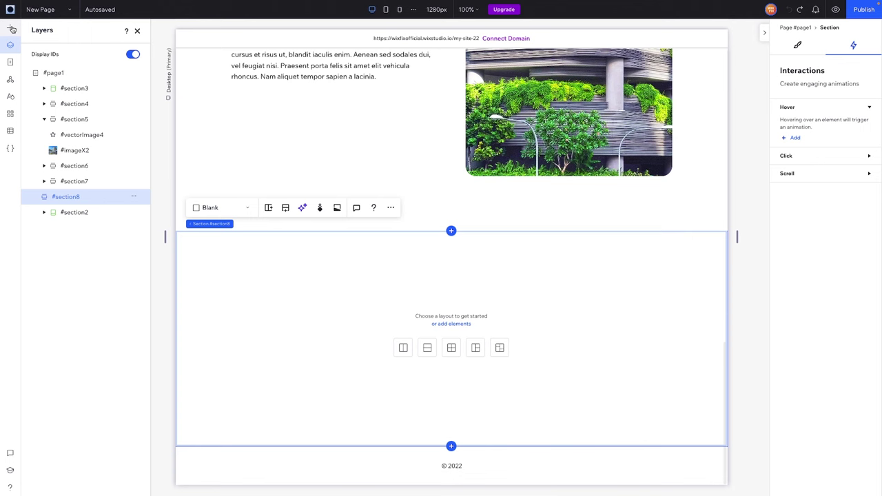
Step: Place a desert image from Quick Add in the new section, stretched to full width
left_click(11, 28)
left_click(43, 33)
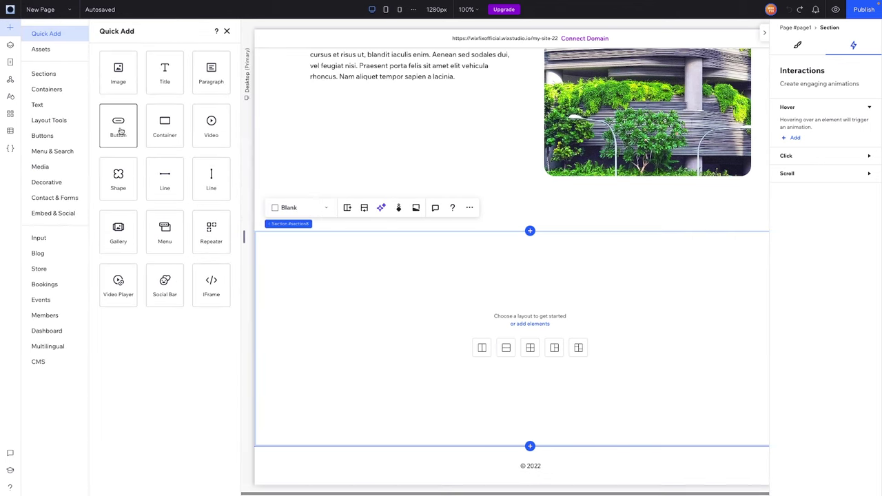
left_click_drag(120, 73, 555, 303)
left_click(555, 302)
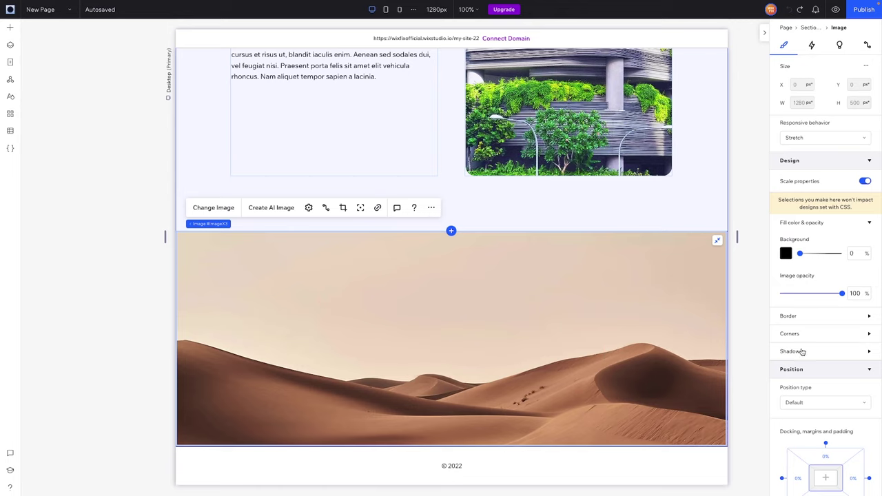
Step: Give the desert image a scroll Shrink animation at 170% scale
left_click(814, 45)
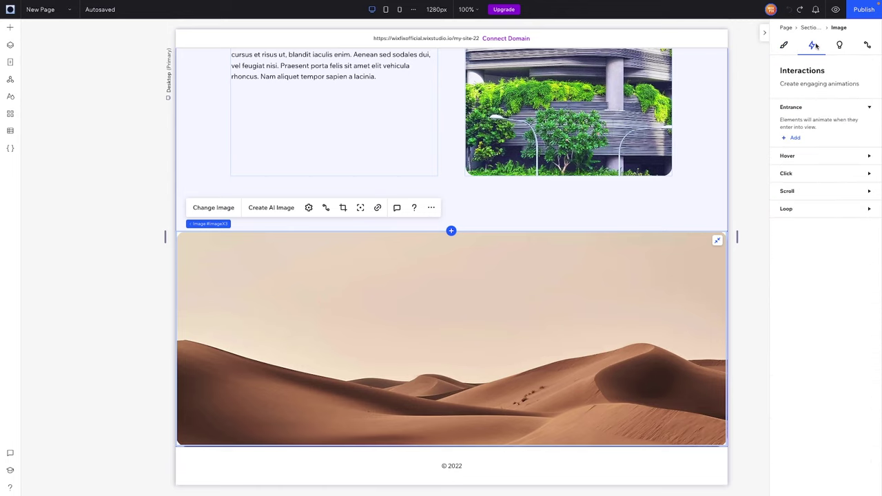
left_click(790, 193)
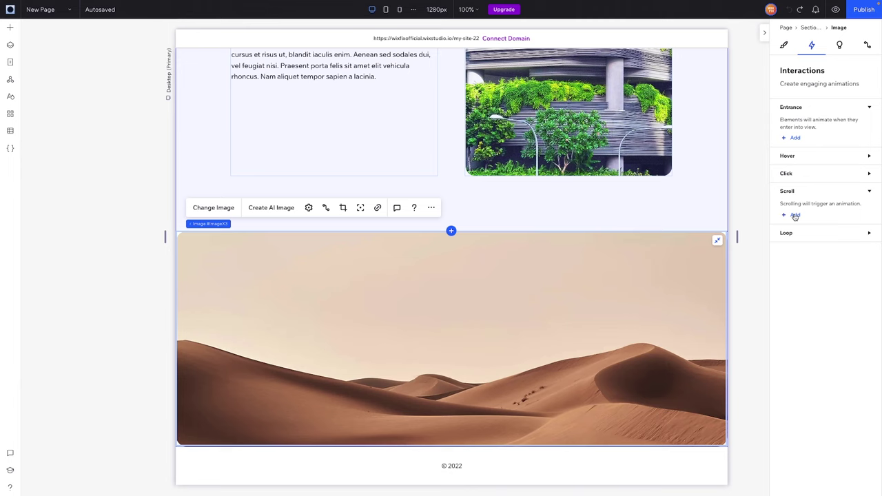
left_click(795, 216)
left_click(826, 204)
left_click(822, 485)
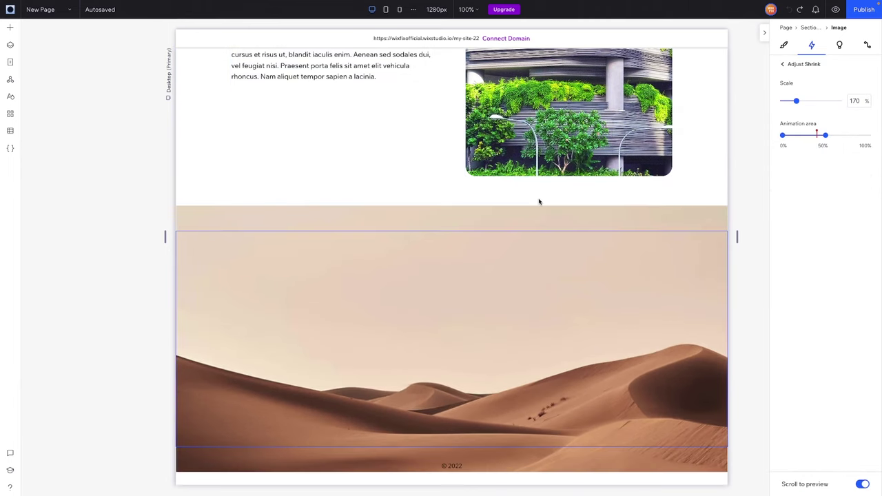
Step: Preview the site and scroll up and down to watch the building and desert photos shrink
key("ctrl+p")
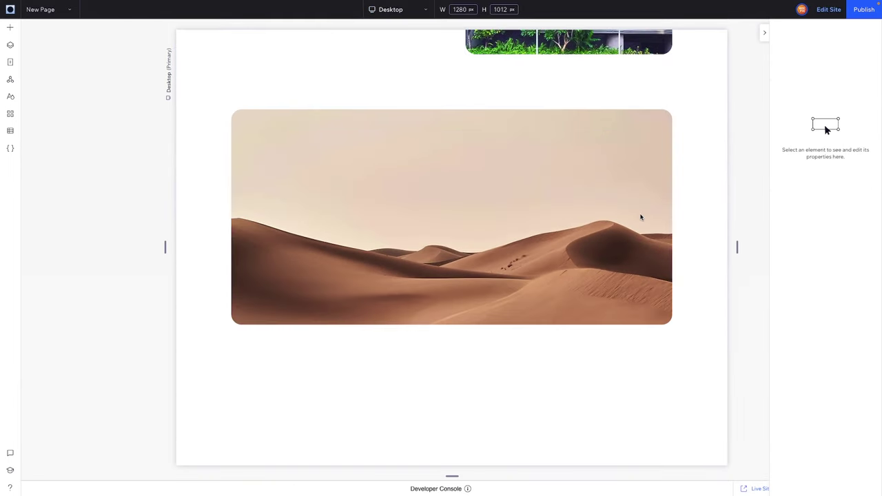
scroll(640, 217, "up", 3)
scroll(640, 218, "down", 3)
scroll(640, 218, "up", 5)
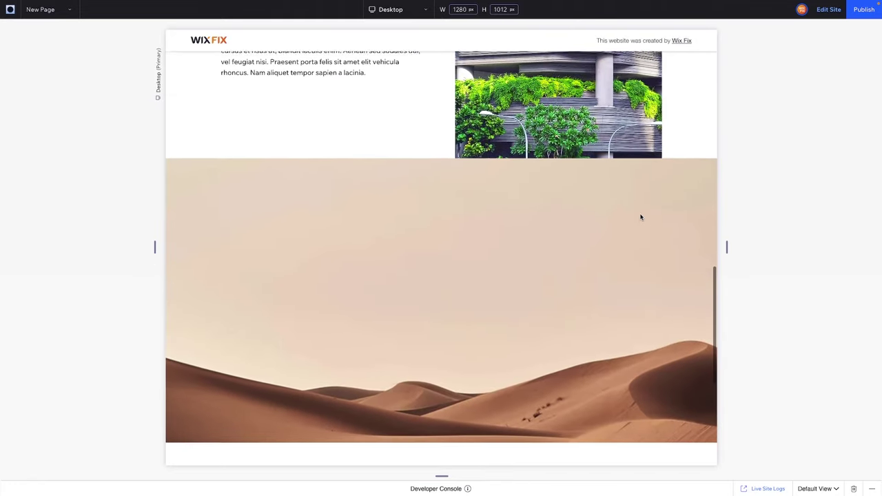
scroll(640, 217, "down", 5)
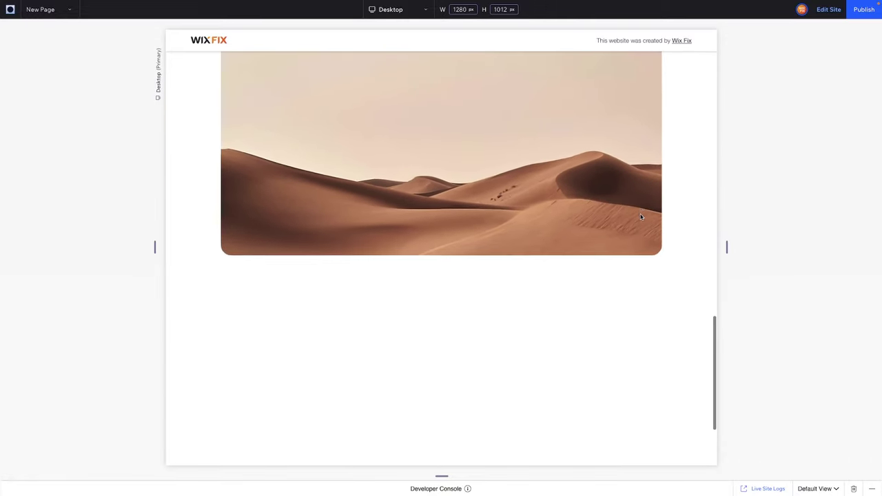
scroll(641, 218, "up", 5)
scroll(641, 218, "up", 5)
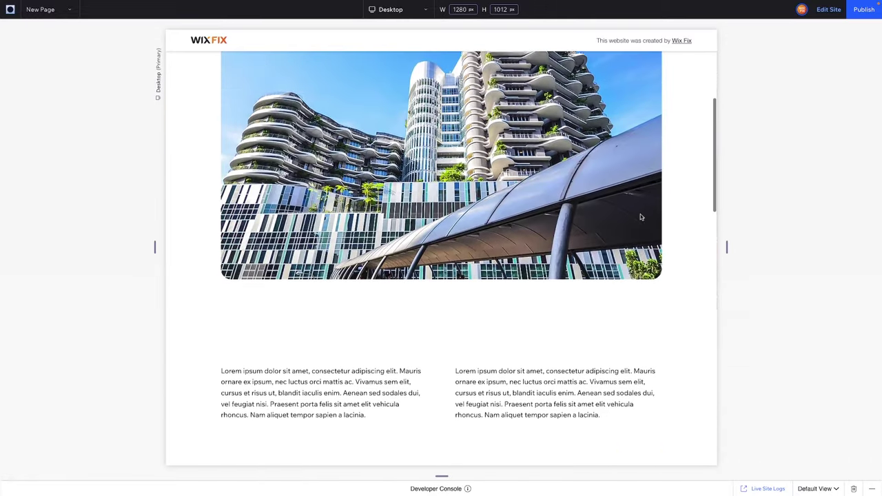
scroll(641, 217, "down", 1)
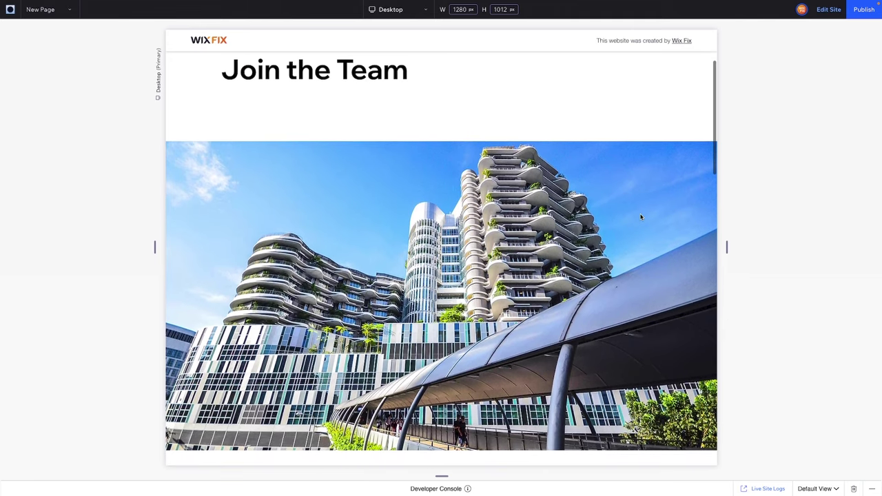
scroll(533, 291, "down", 4)
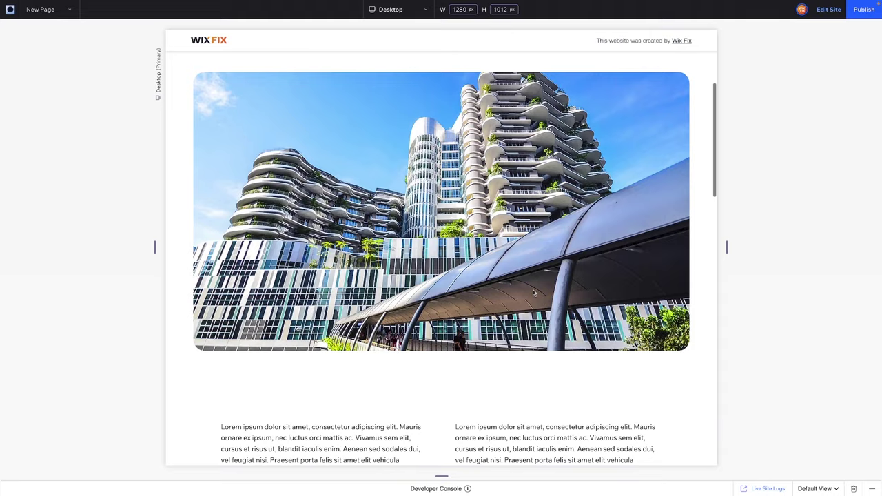
scroll(533, 292, "down", 2)
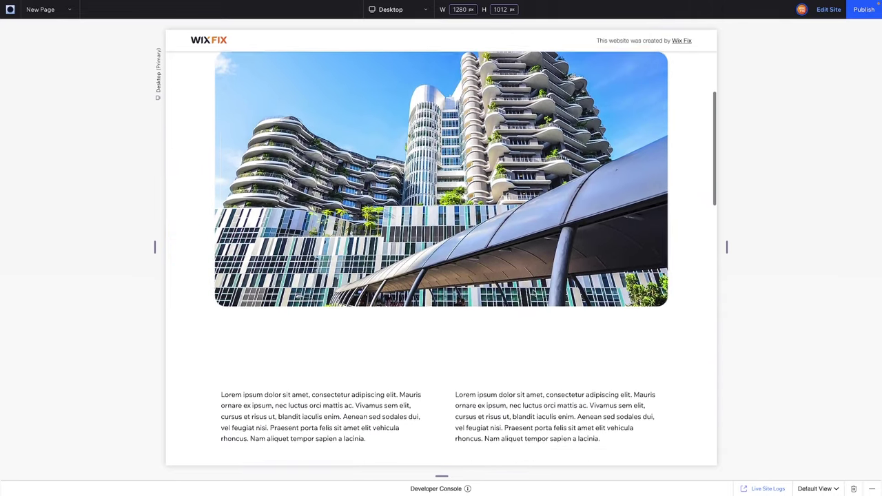
scroll(533, 293, "up", 3)
scroll(532, 292, "up", 2)
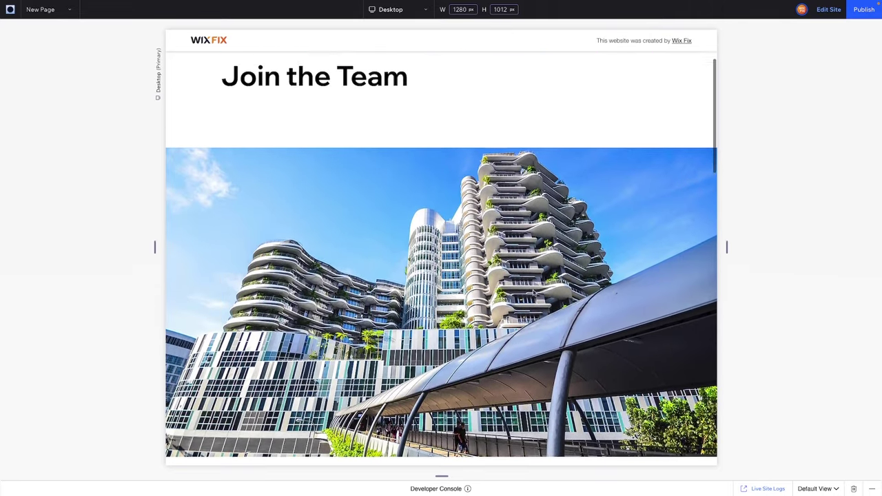
scroll(533, 293, "down", 2)
scroll(428, 196, "up", 5)
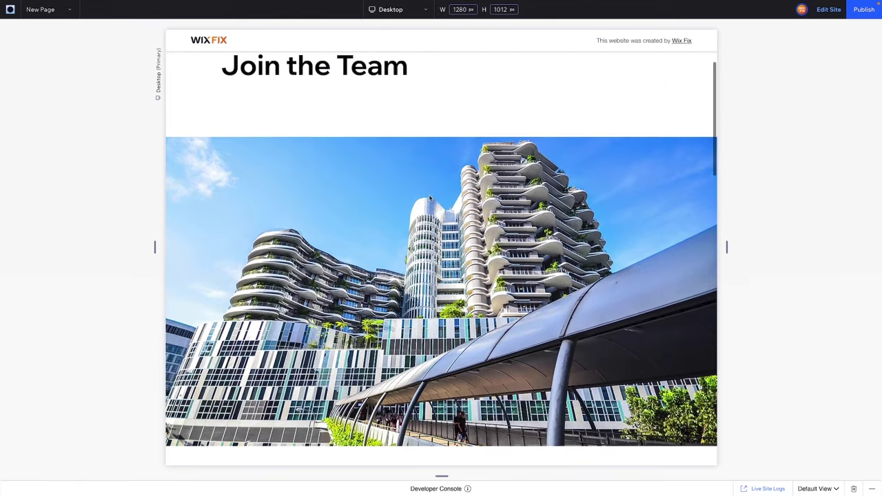
scroll(429, 197, "down", 1)
scroll(429, 198, "down", 3)
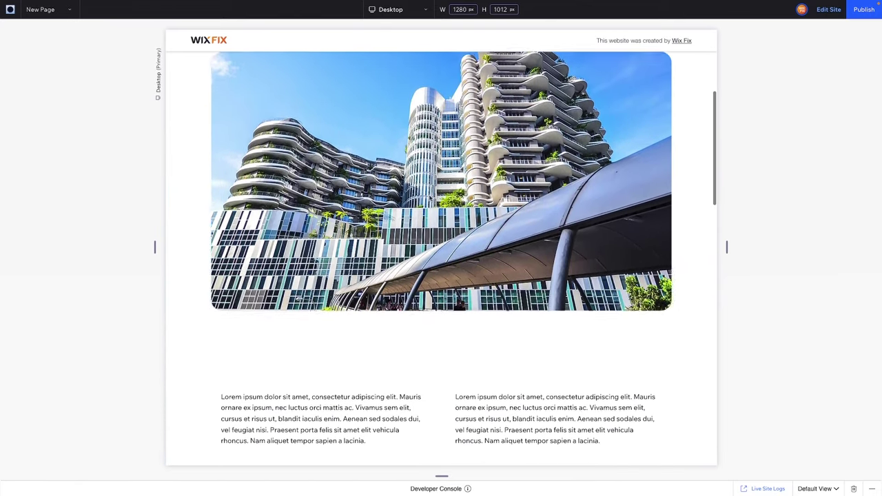